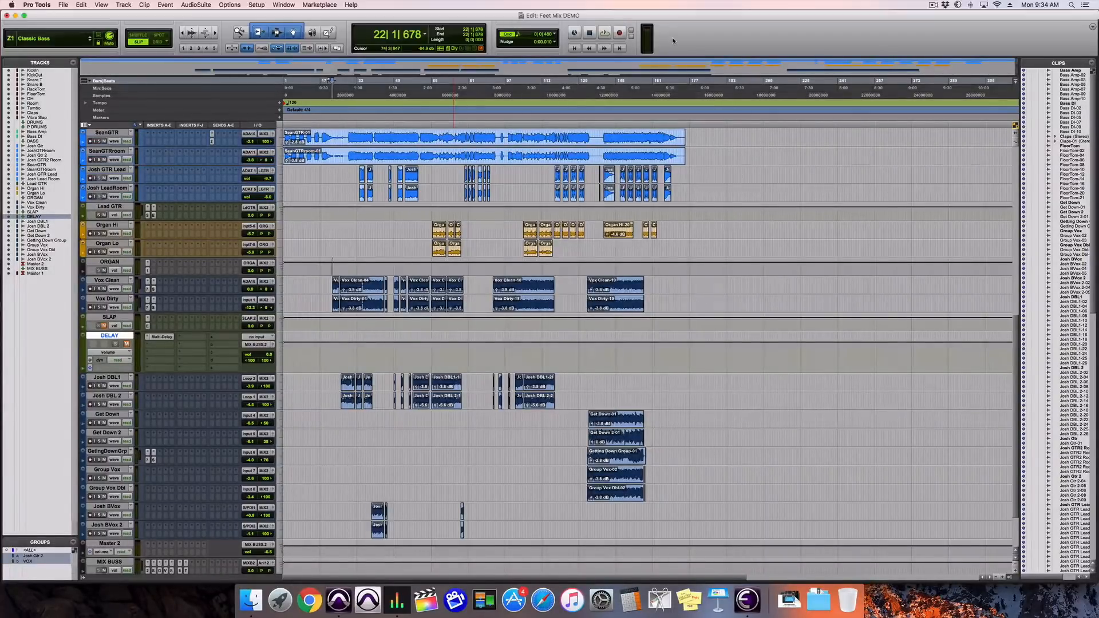
# Step: Show the Mix window, solo the grouped Vox Clean and Vox Dirty tracks, and select the SLAP track
pyautogui.press('super+equal')
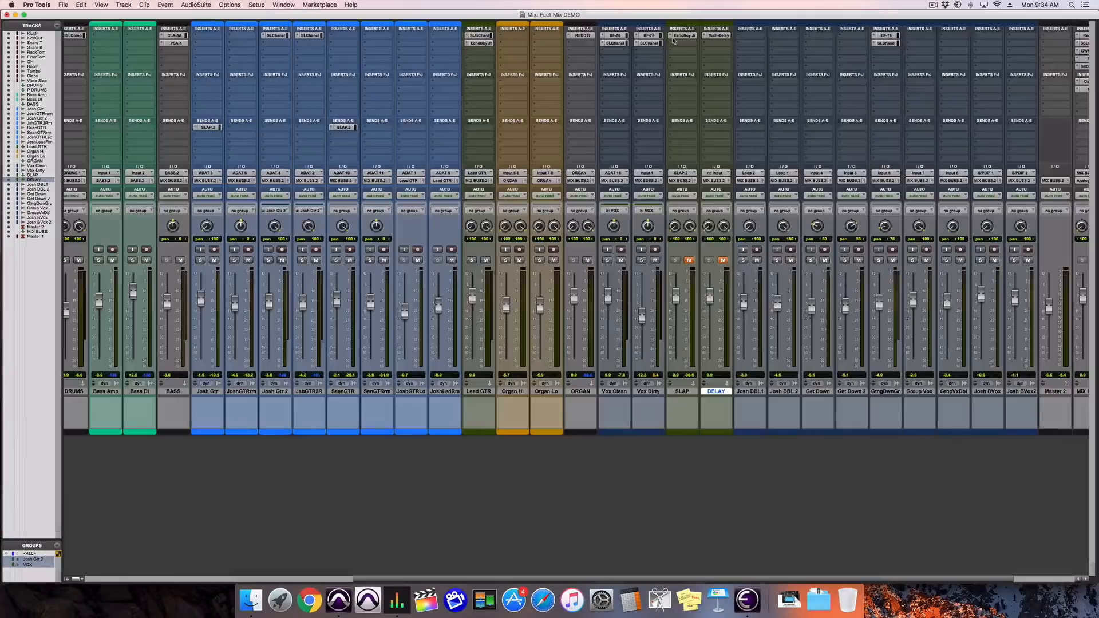
pyautogui.click(607, 260)
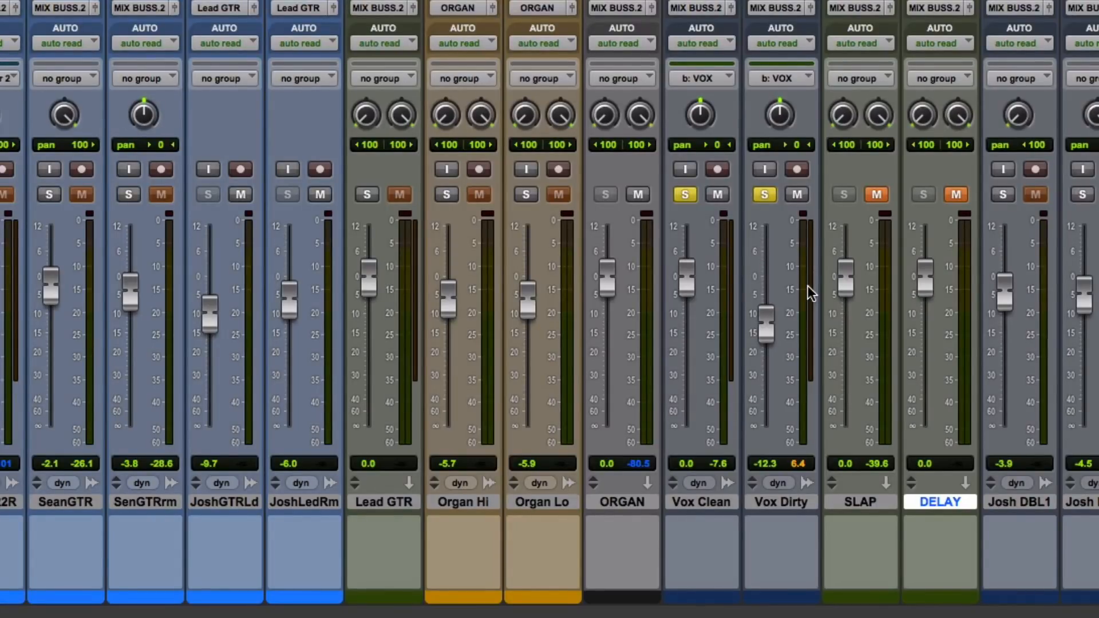
pyautogui.click(860, 500)
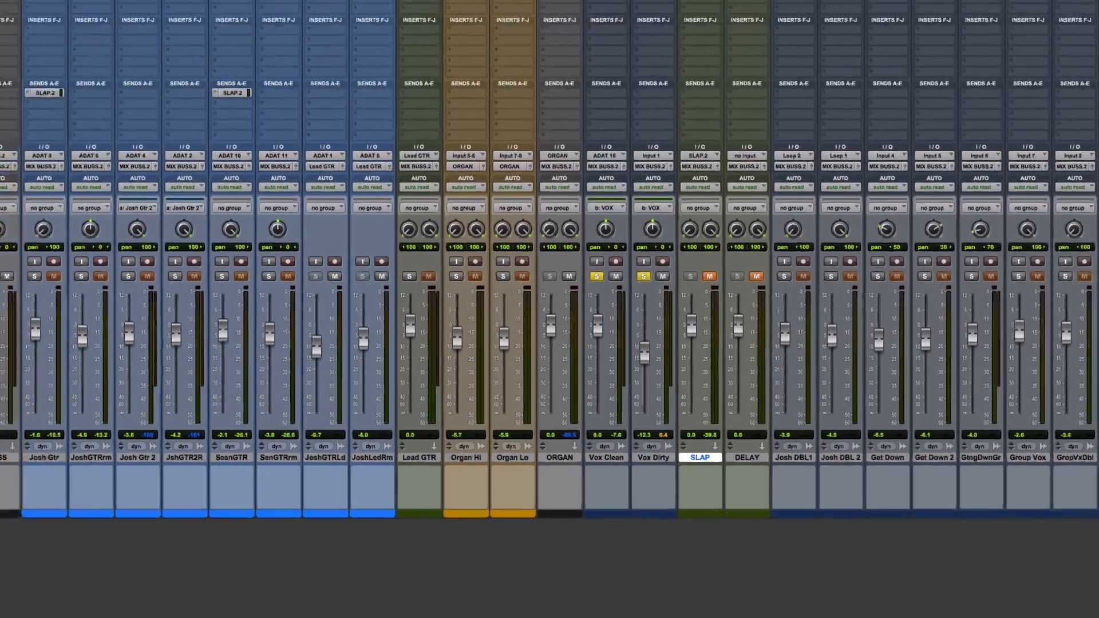
pyautogui.click(580, 59)
pyautogui.moveTo(596, 79)
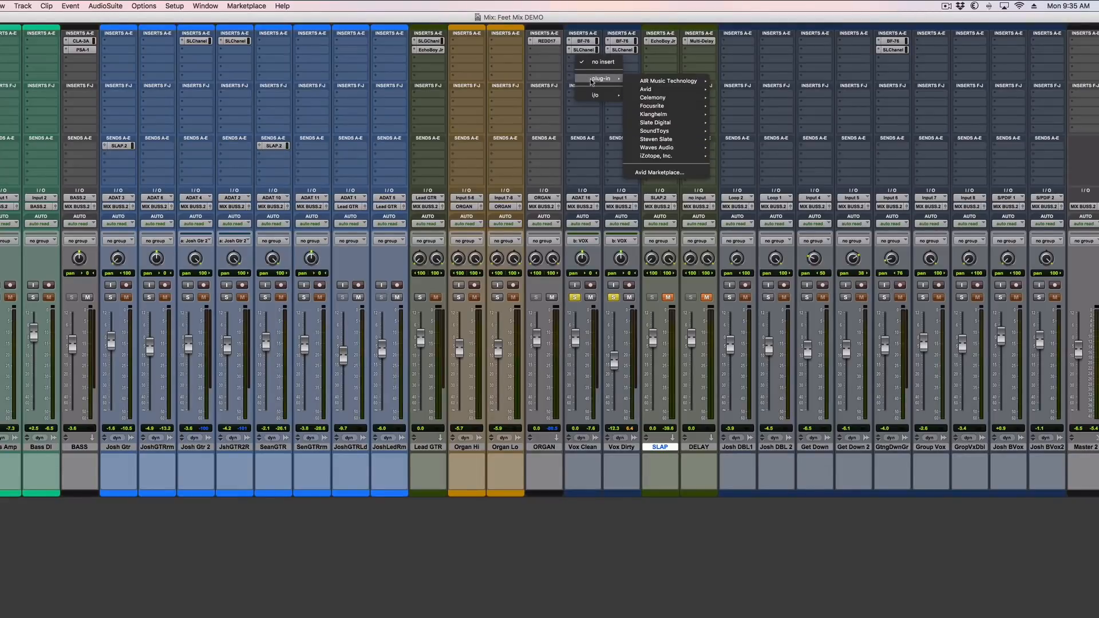
pyautogui.moveTo(667, 88)
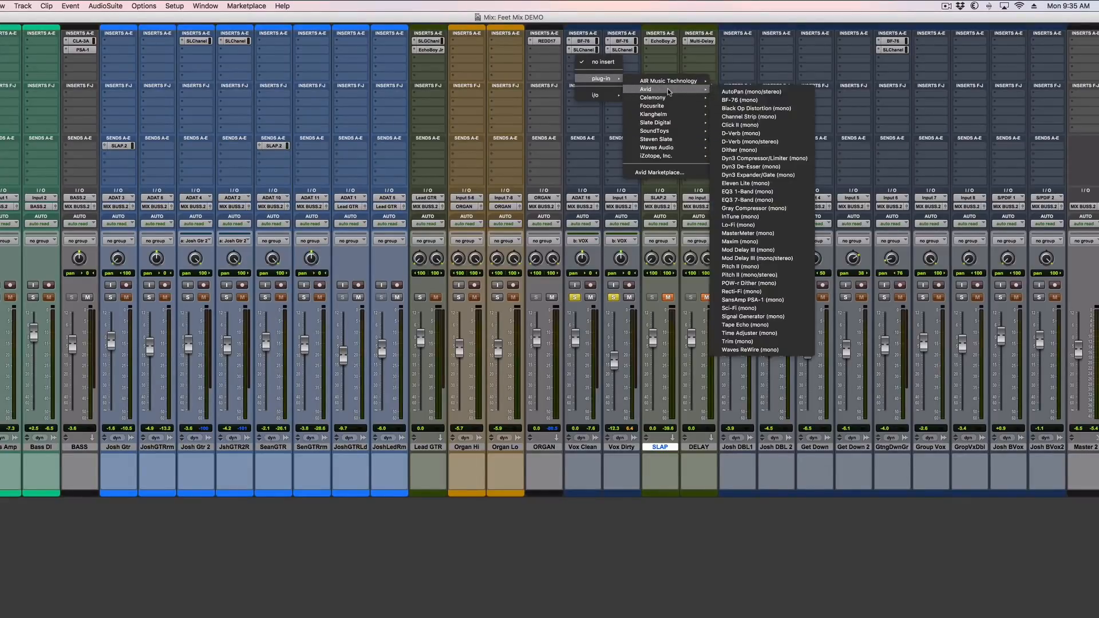
pyautogui.click(599, 118)
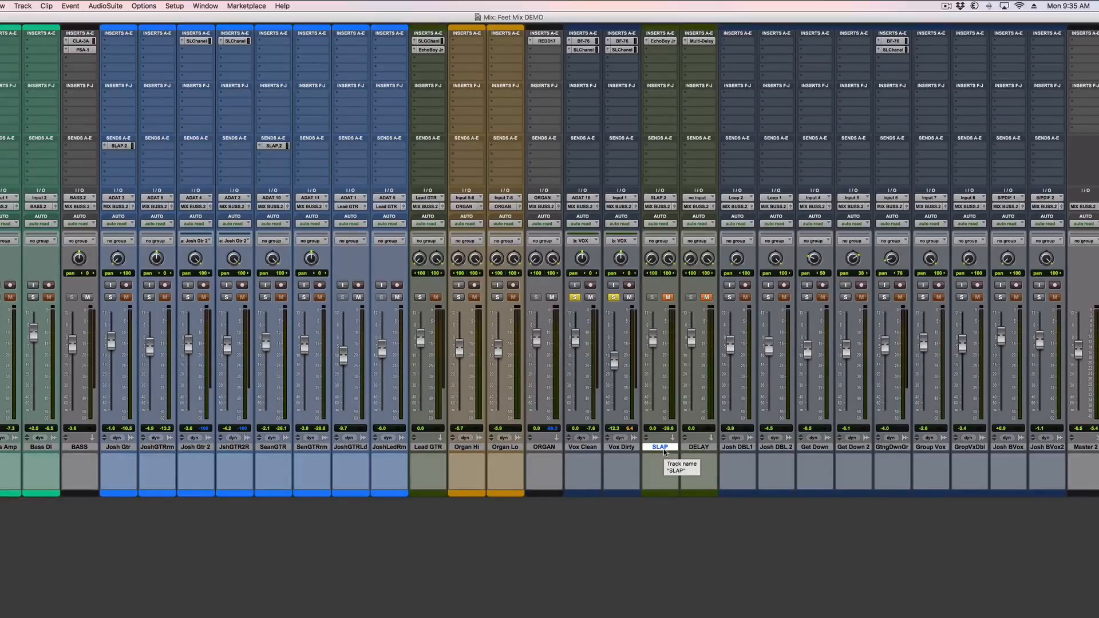
# Step: Open the EchoBoy Jr. insert on the SLAP track, examine its EchoPlex 16th Slap settings, and close it
pyautogui.click(662, 41)
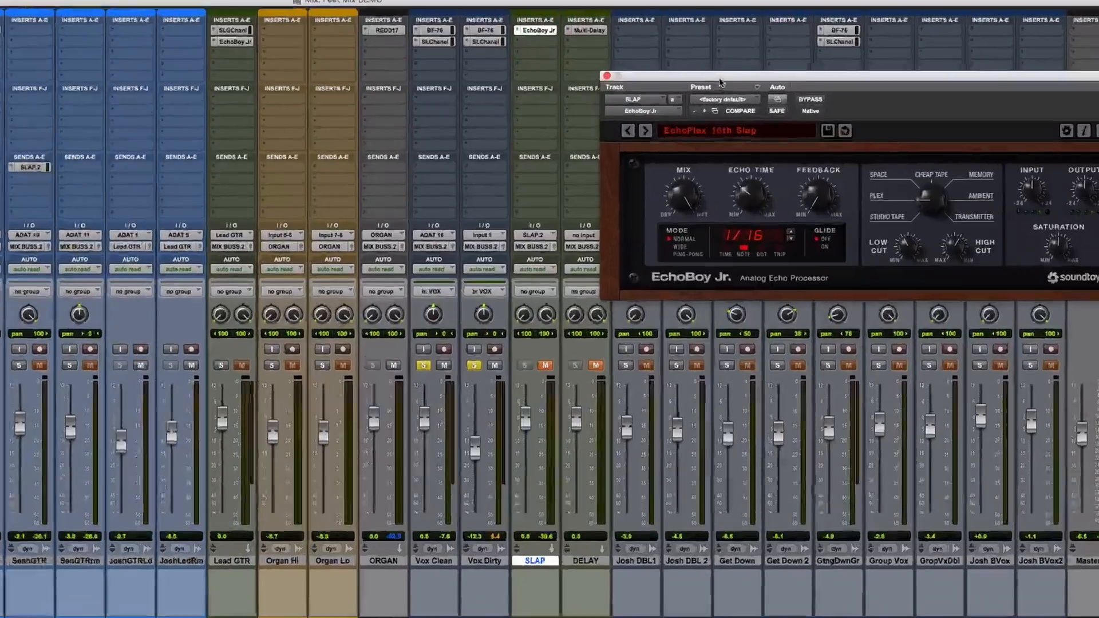
pyautogui.moveTo(719, 79); pyautogui.dragTo(646, 91)
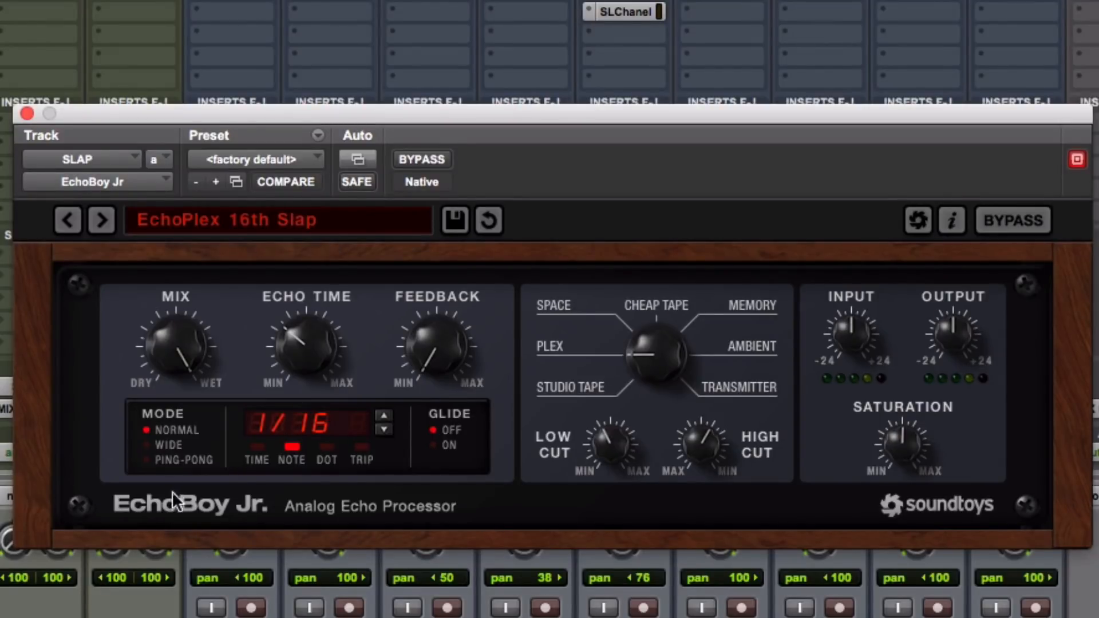
pyautogui.click(27, 114)
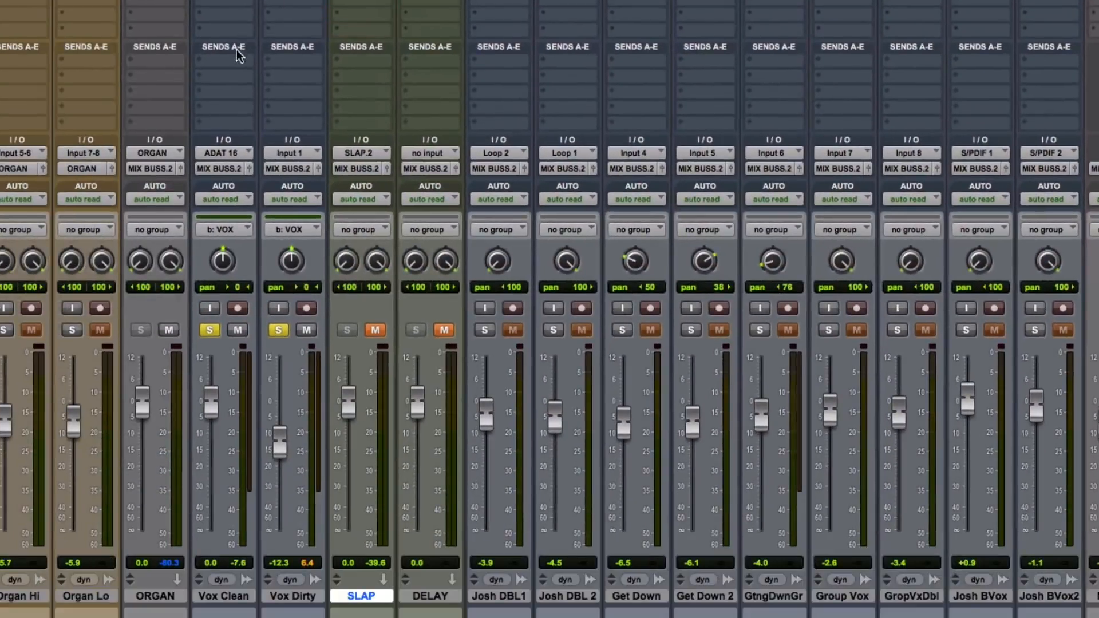
# Step: Add a send from Vox Clean to the SLAP track at about -13.1 dB and copy it to Vox Dirty
pyautogui.click(233, 61)
pyautogui.moveTo(253, 139)
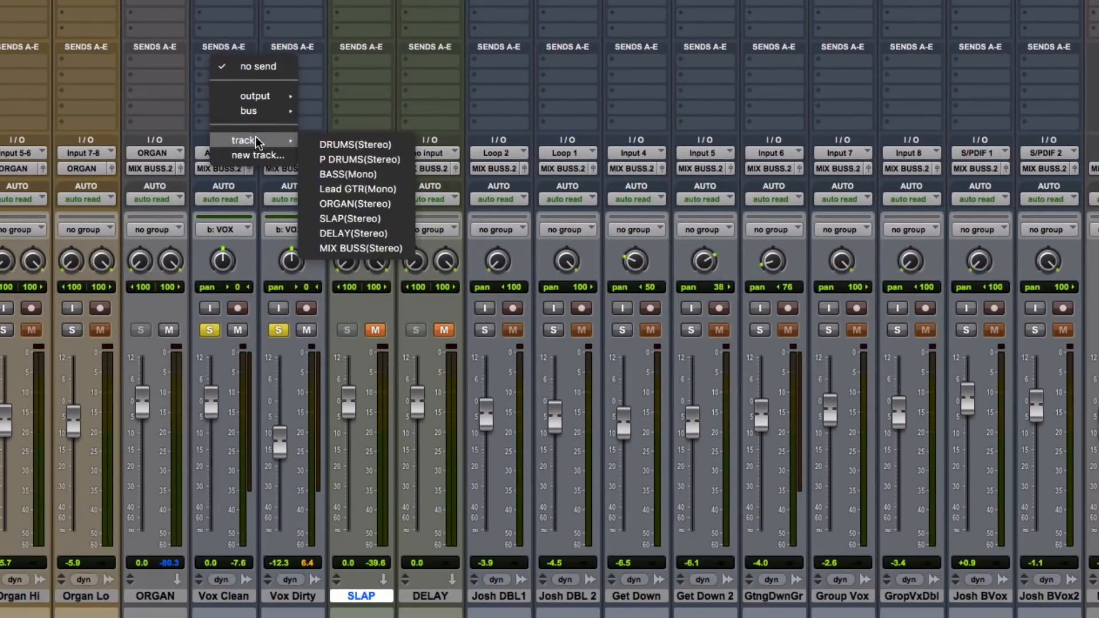
pyautogui.click(371, 219)
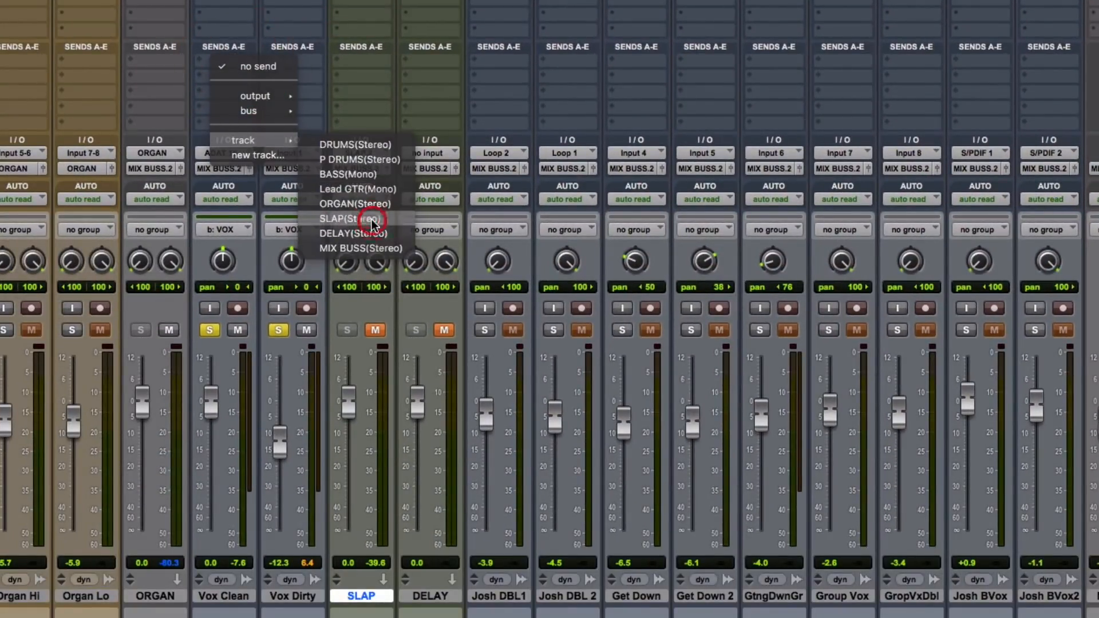
pyautogui.moveTo(139, 498); pyautogui.dragTo(146, 407)
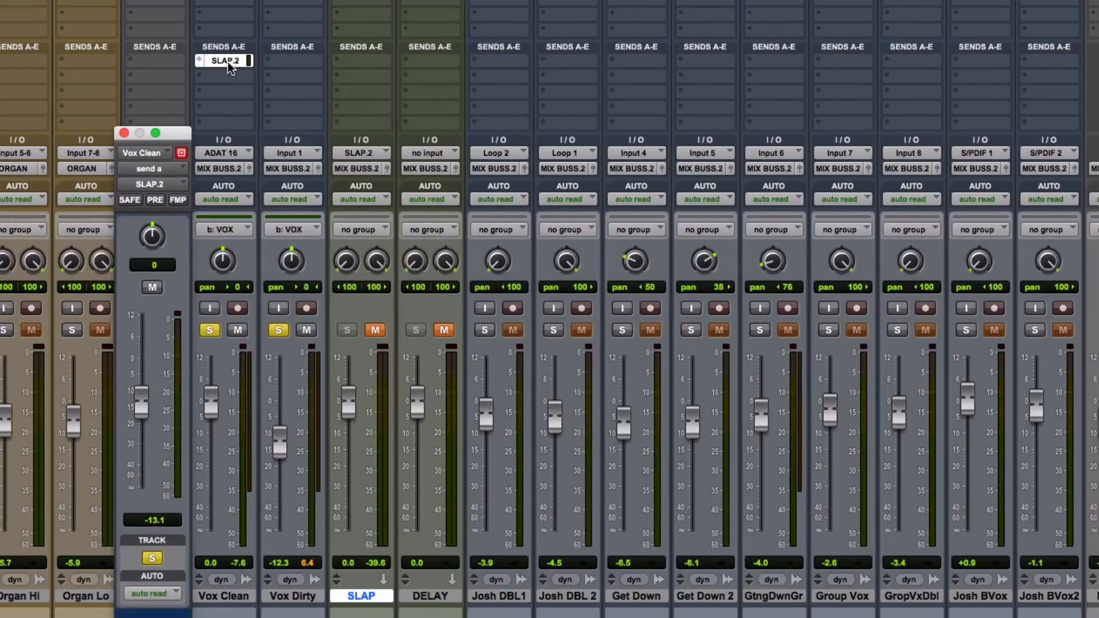
pyautogui.moveTo(228, 62); pyautogui.dragTo(293, 59)
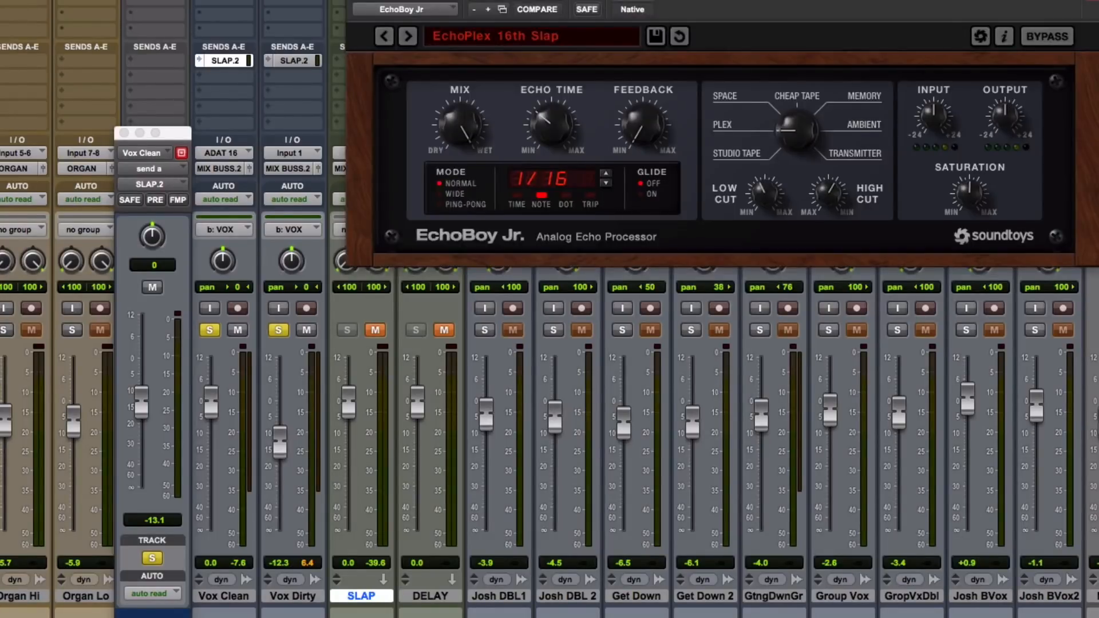
# Step: Reposition the EchoBoy Jr. window, clear the vocal solos, and play the full mix to audition the slap
pyautogui.moveTo(493, 0); pyautogui.dragTo(503, 112)
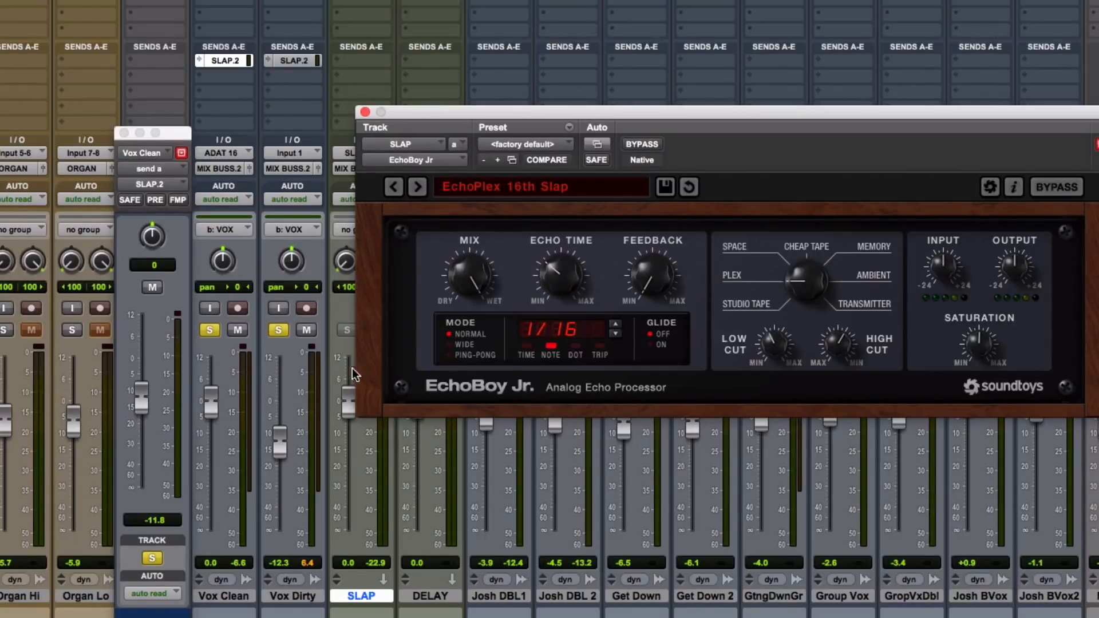
pyautogui.keyDown('alt'); pyautogui.click(278, 329); pyautogui.keyUp('alt')
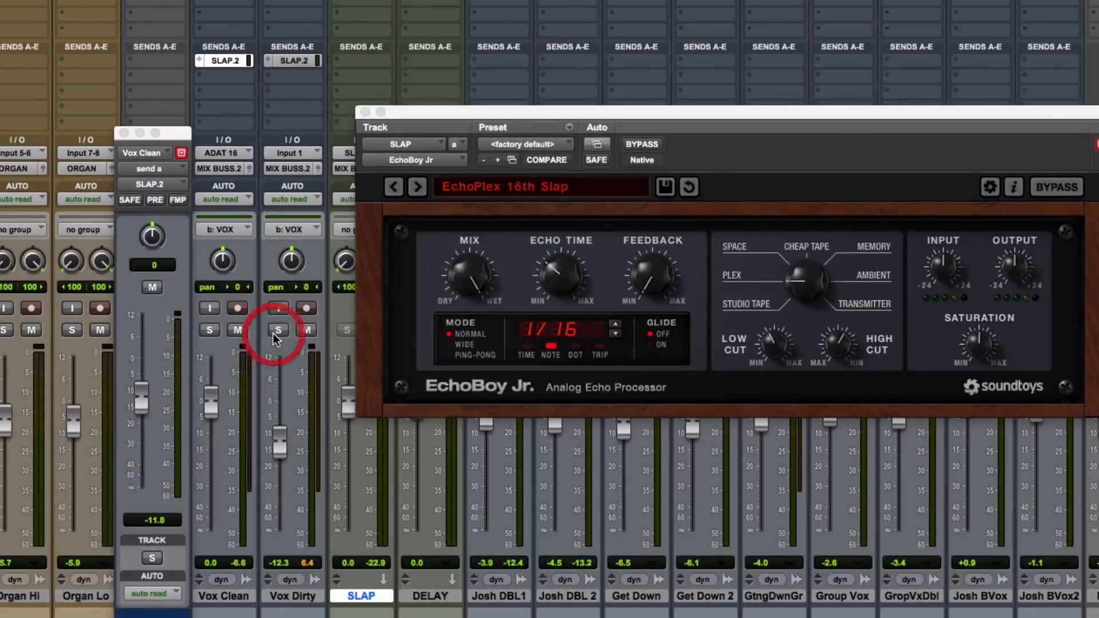
pyautogui.press('space')
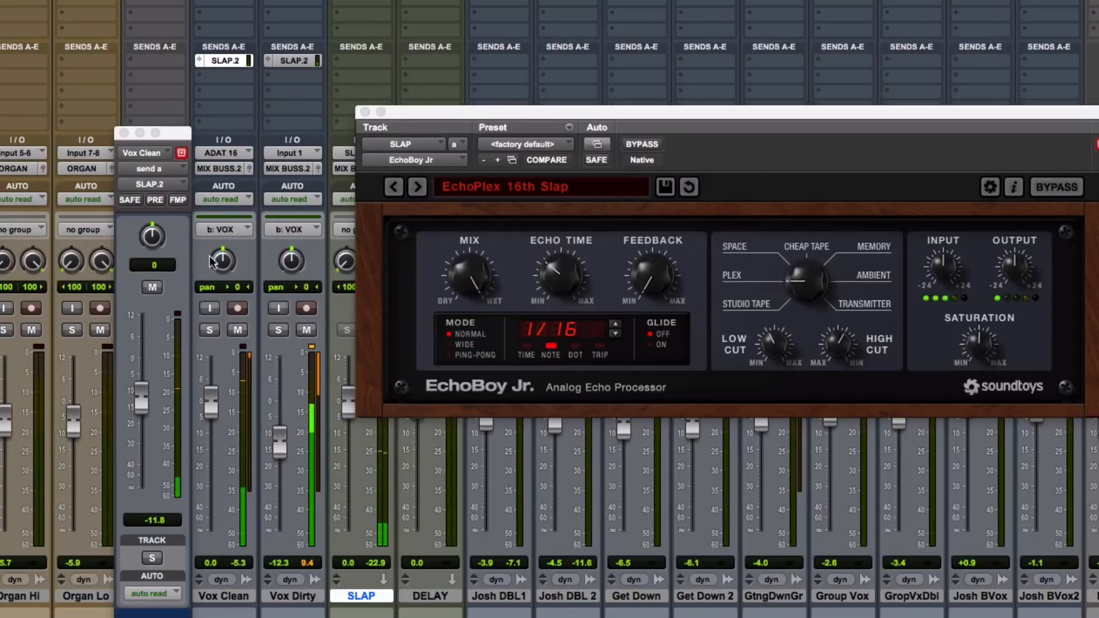
# Step: Raise the grouped Vox Dirty and Vox Clean slap sends to about +0.9 dB and check both send levels
pyautogui.click(290, 61)
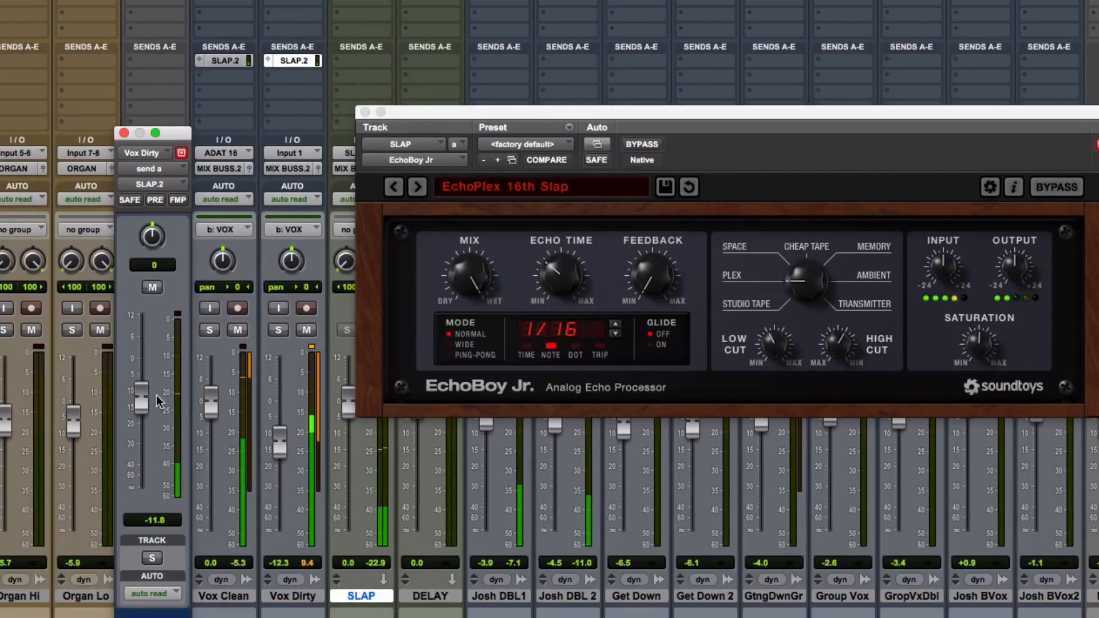
pyautogui.moveTo(142, 396); pyautogui.dragTo(135, 343)
pyautogui.click(235, 61)
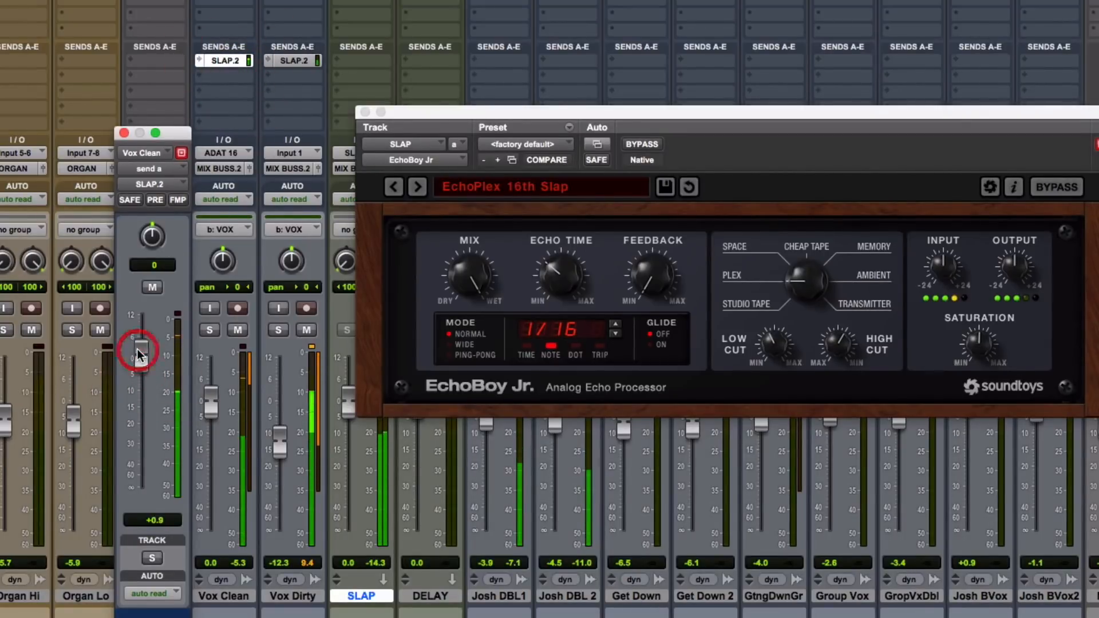
pyautogui.click(294, 61)
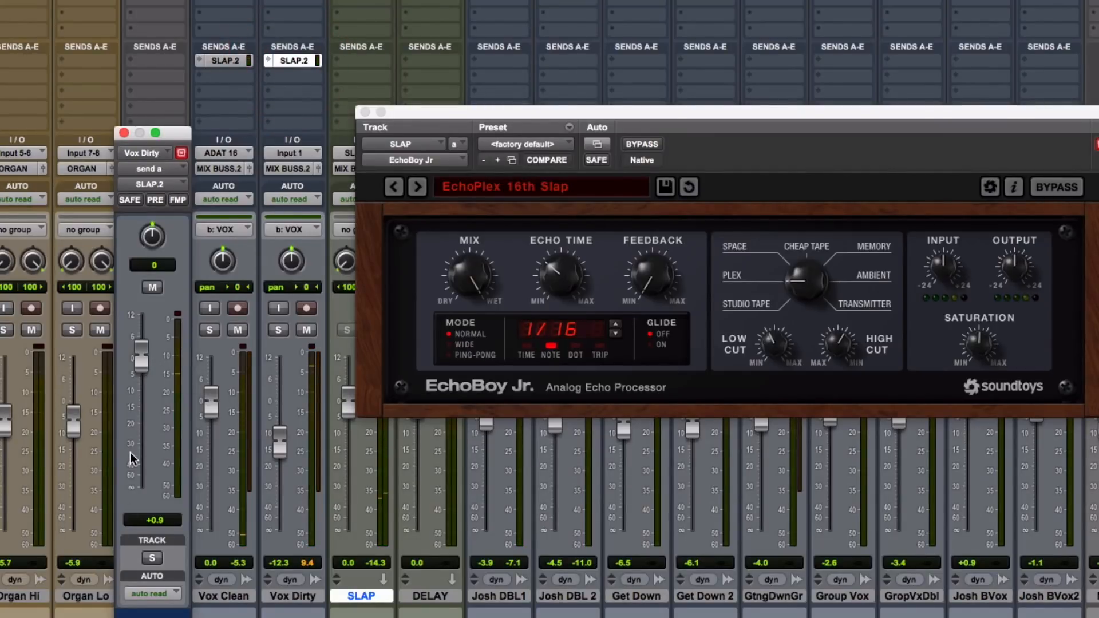
# Step: Solo the vocals, lower their grouped slap sends to about -14.7 dB, and check both send levels
pyautogui.click(209, 330)
pyautogui.click(142, 360)
pyautogui.moveTo(141, 361); pyautogui.dragTo(141, 414)
pyautogui.click(233, 59)
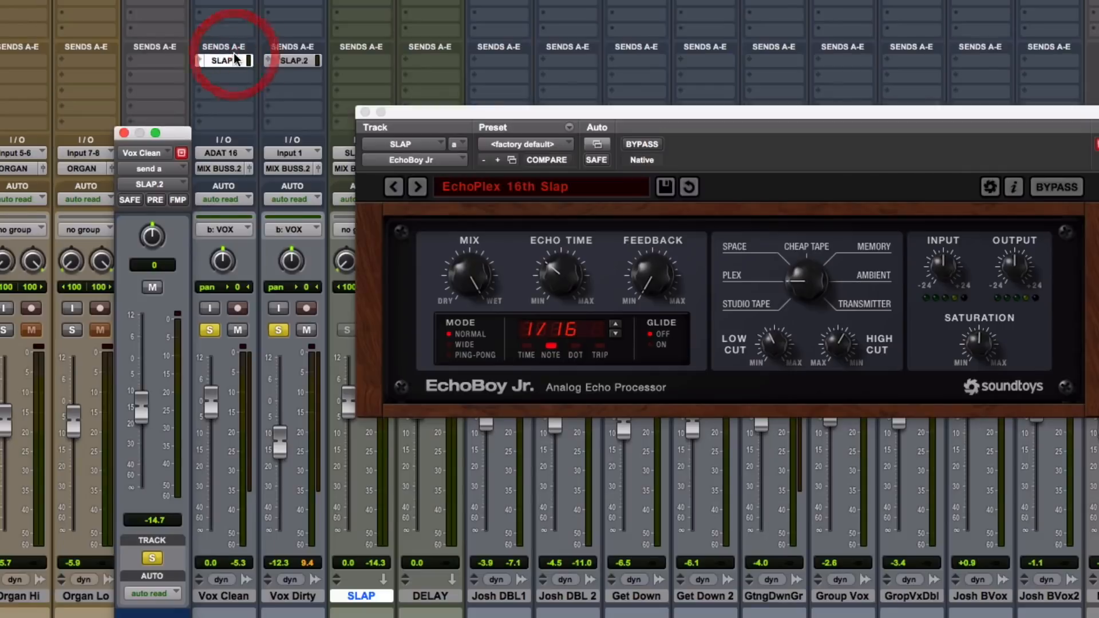
pyautogui.click(309, 57)
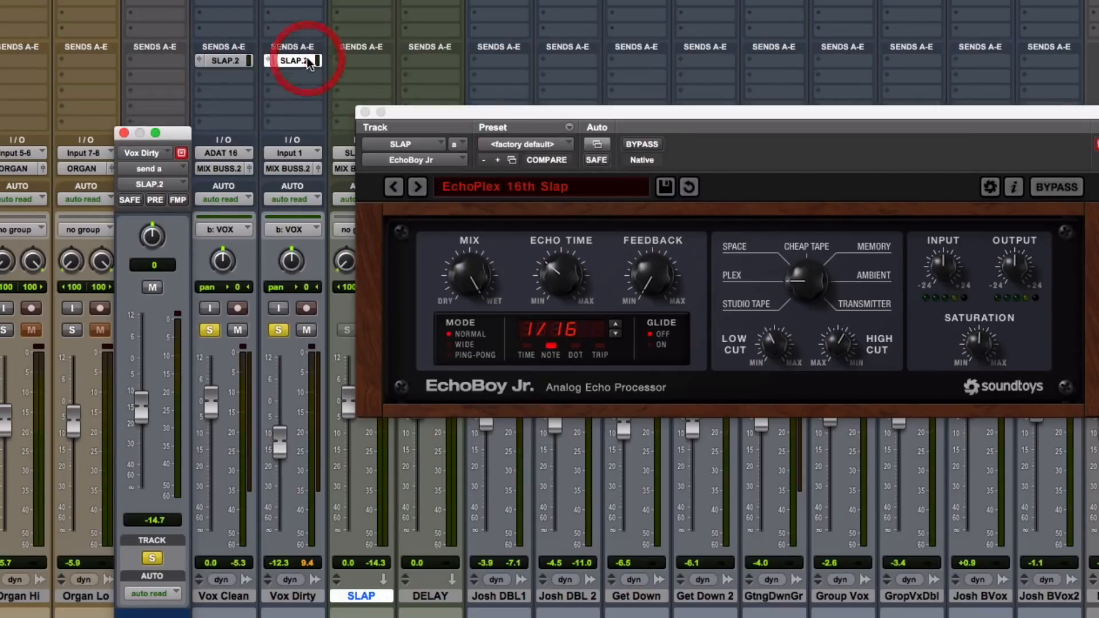
# Step: Adjust the Vox Clean slap send and settle its level at about -8.6 dB
pyautogui.click(236, 62)
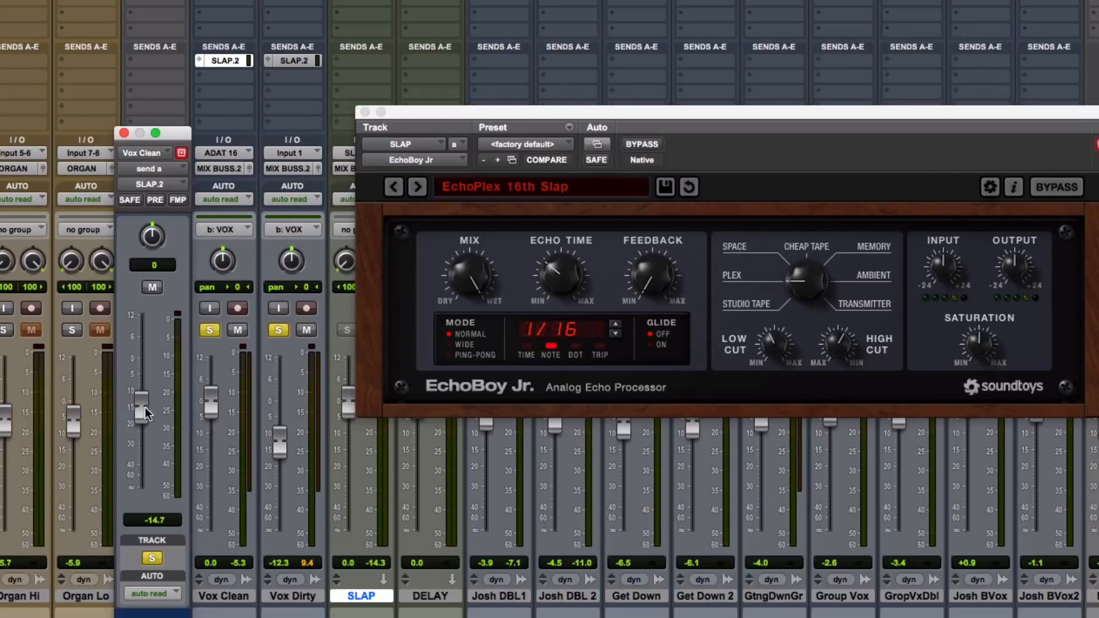
pyautogui.moveTo(141, 407); pyautogui.dragTo(146, 422)
pyautogui.moveTo(145, 421); pyautogui.dragTo(144, 412)
pyautogui.moveTo(144, 415); pyautogui.dragTo(143, 395)
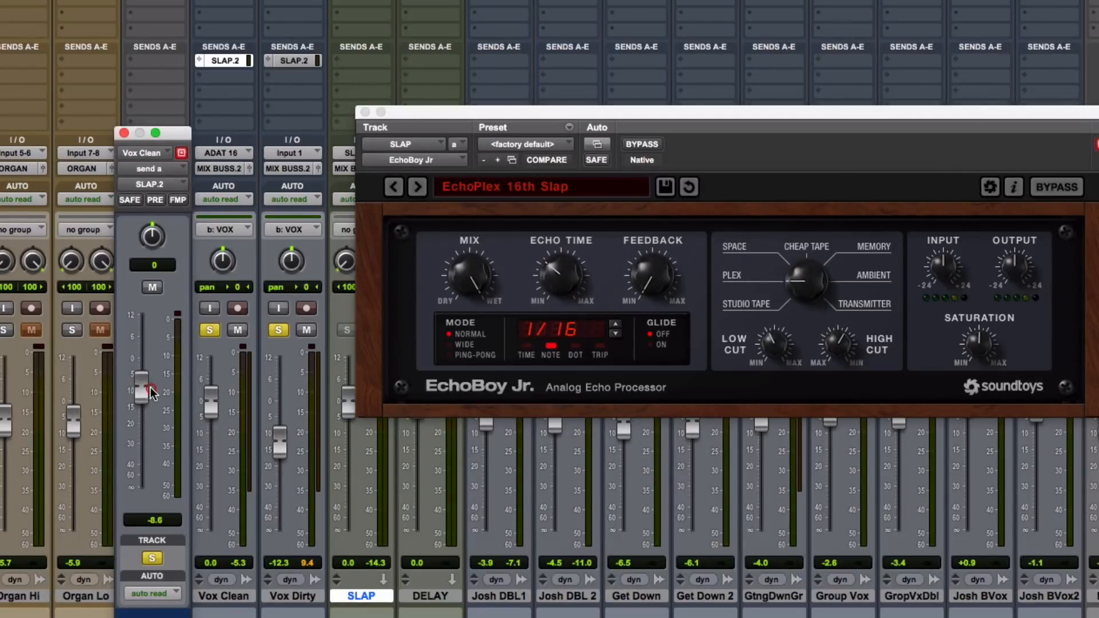
# Step: Clear the vocal solos and close the EchoBoy Jr. and vocal send windows
pyautogui.click(216, 332)
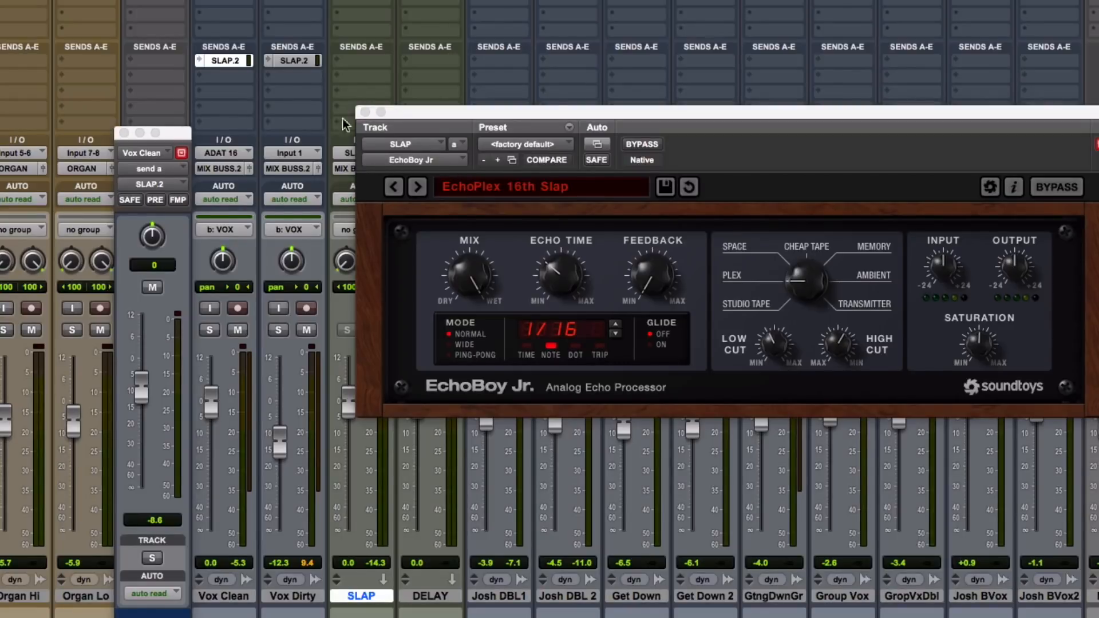
pyautogui.click(365, 114)
pyautogui.click(122, 133)
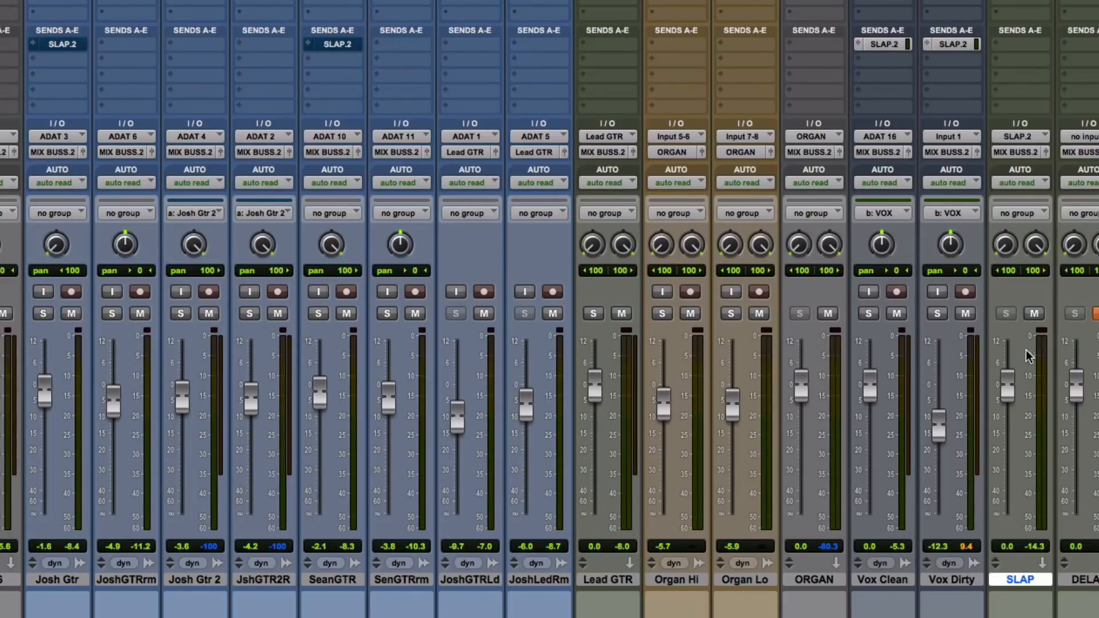
# Step: Unmute the SLAP sends on the Josh Gtr and SeanGTR tracks
pyautogui.click(62, 42)
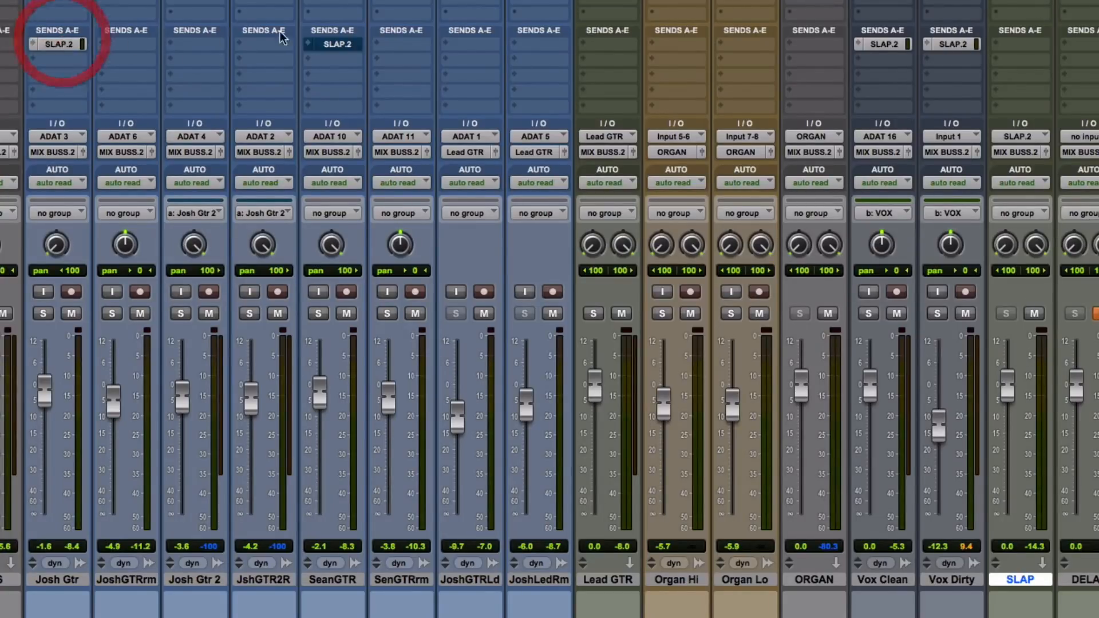
pyautogui.click(346, 41)
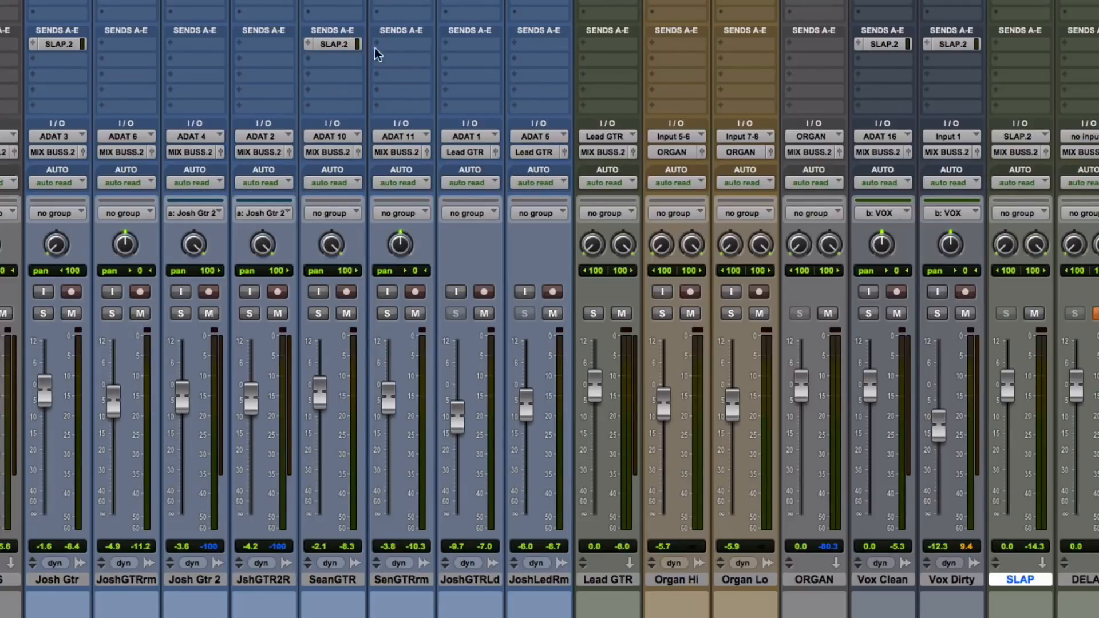
# Step: Select the Josh Gtr track, inspect the pan and level of its SLAP send, and close the send window
pyautogui.click(60, 581)
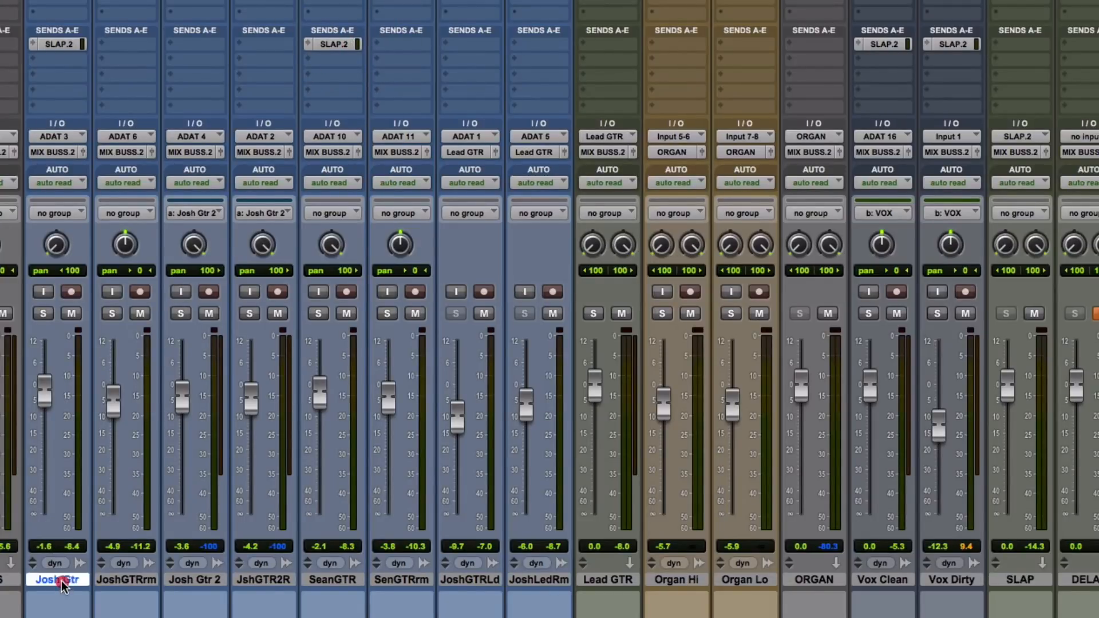
pyautogui.click(57, 46)
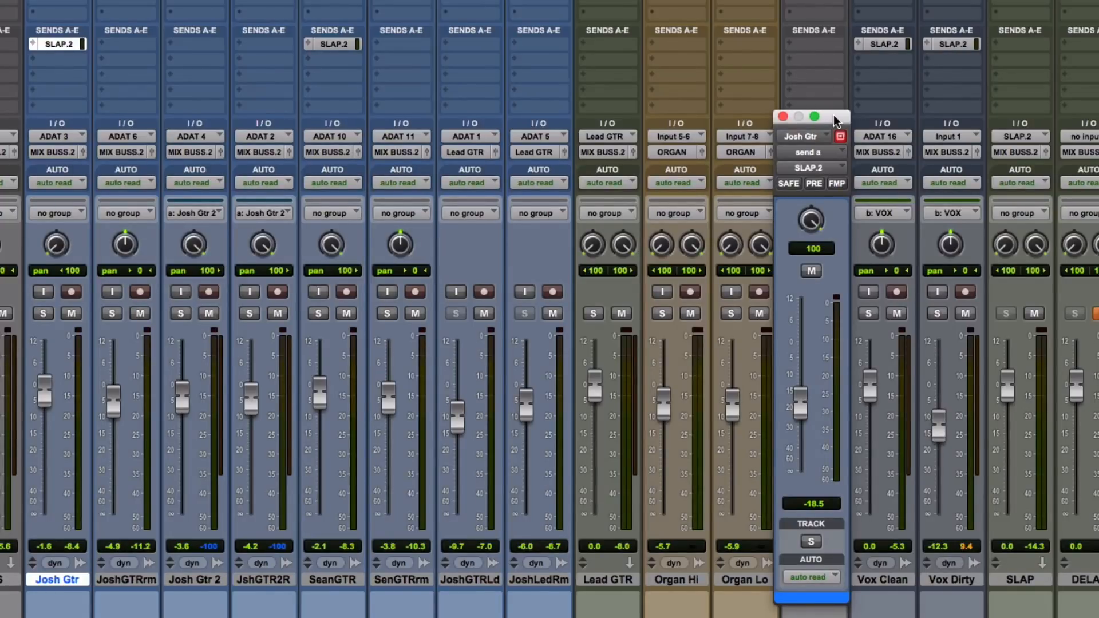
pyautogui.click(782, 117)
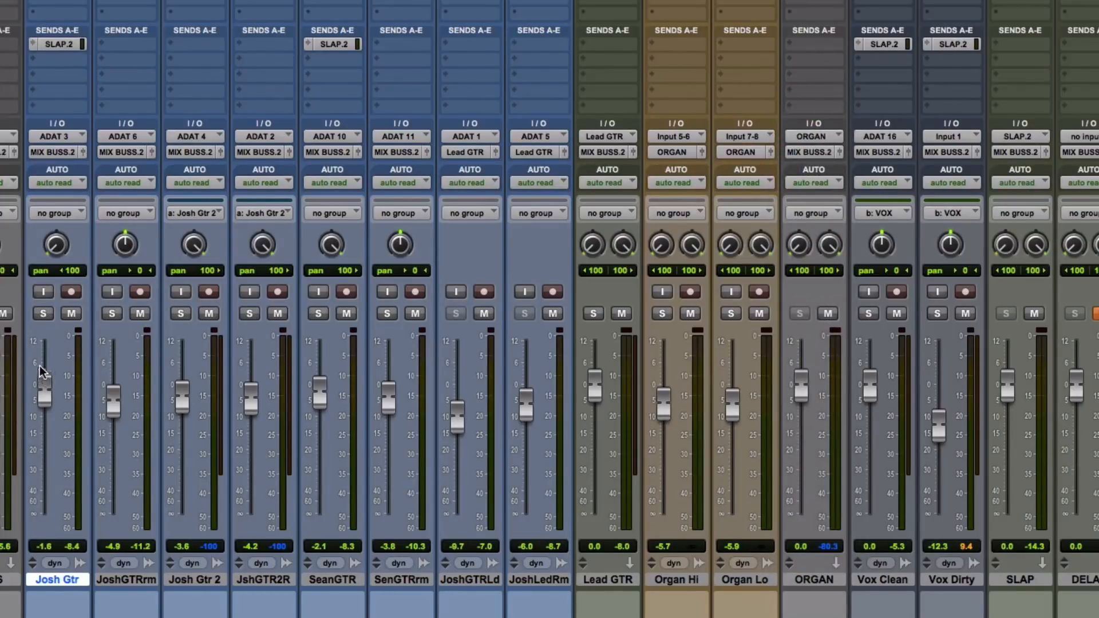
# Step: Solo Josh Gtr, set playback near the start of the Vox Dirty-04 clip, and compare its SLAP send muted and active
pyautogui.click(43, 313)
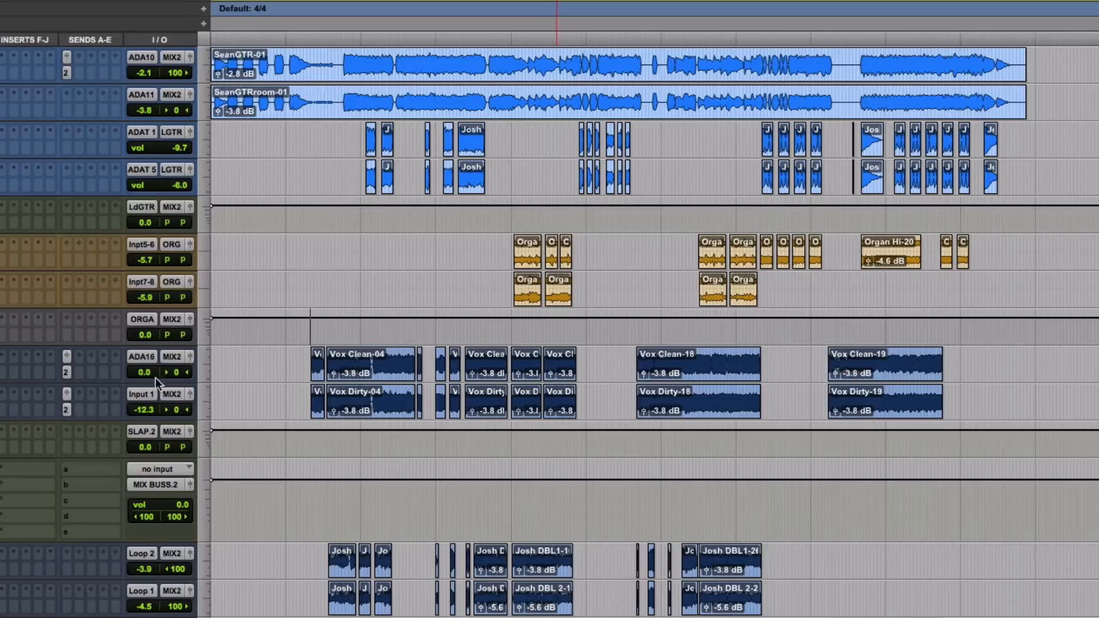
pyautogui.click(340, 415)
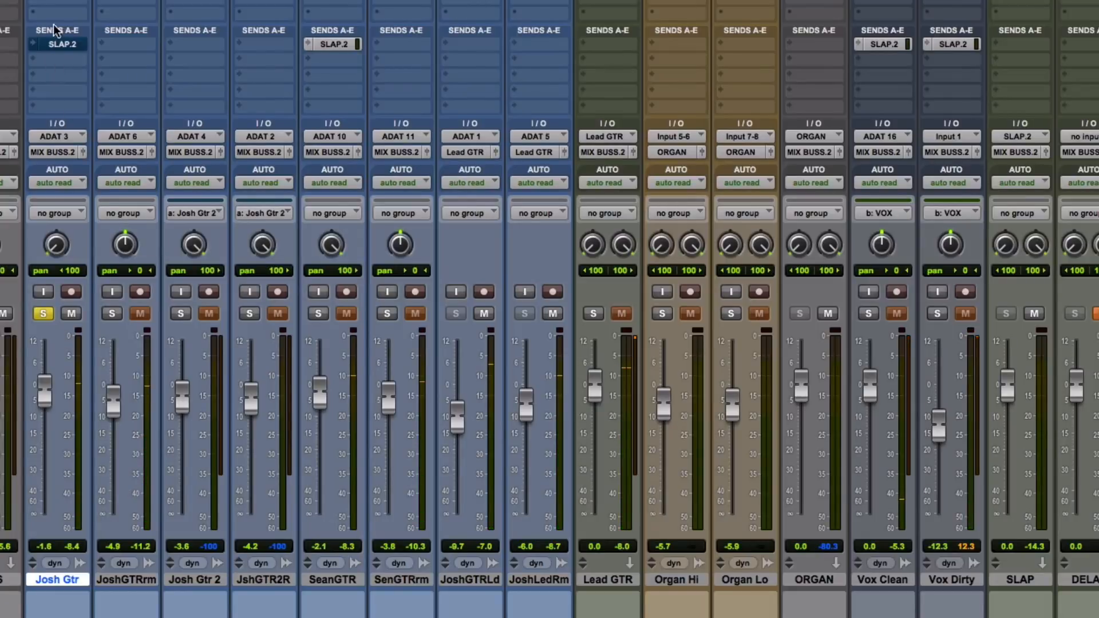
pyautogui.keyDown('ctrl'); pyautogui.keyDown('super'); pyautogui.click(60, 39); pyautogui.keyUp('super'); pyautogui.keyUp('ctrl')
pyautogui.click(59, 39)
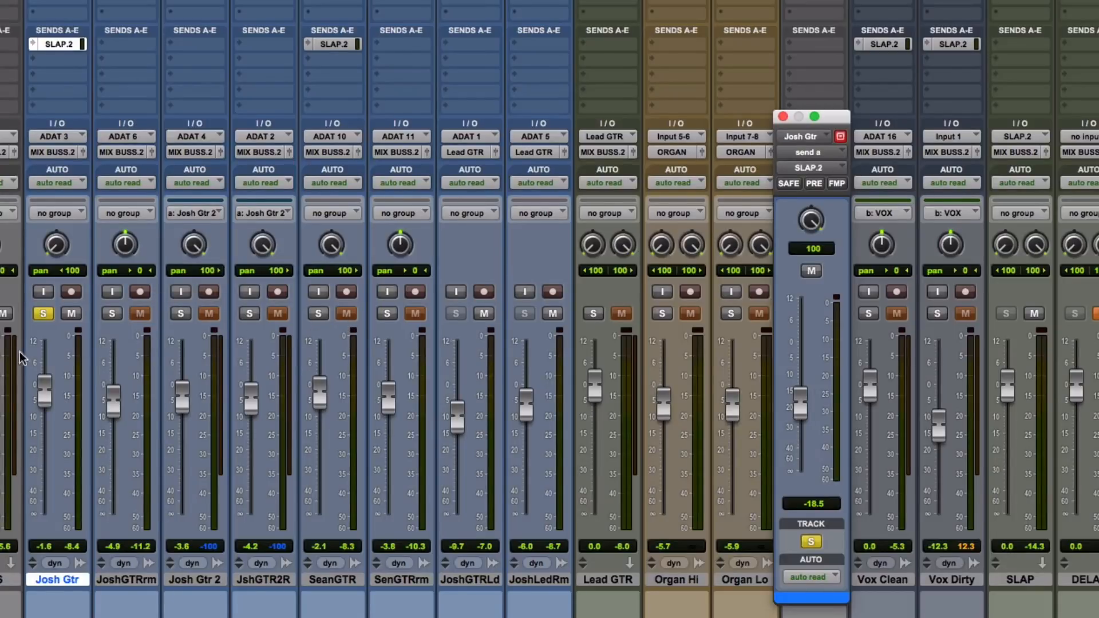
# Step: Solo the SeanGTR track and remove the solo from Josh Gtr
pyautogui.click(318, 313)
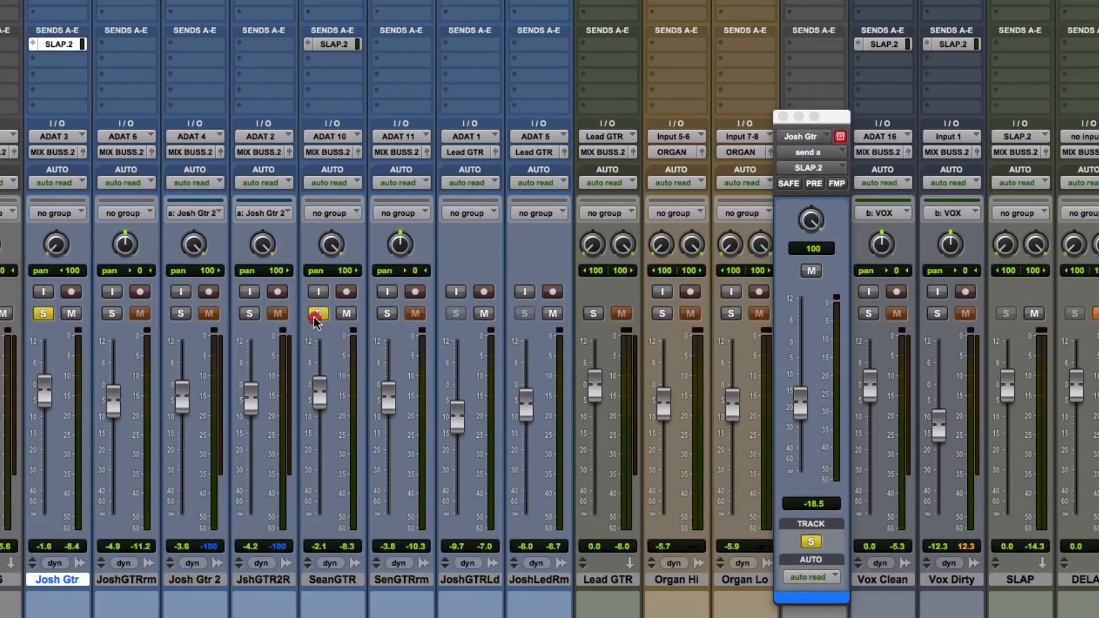
pyautogui.click(48, 315)
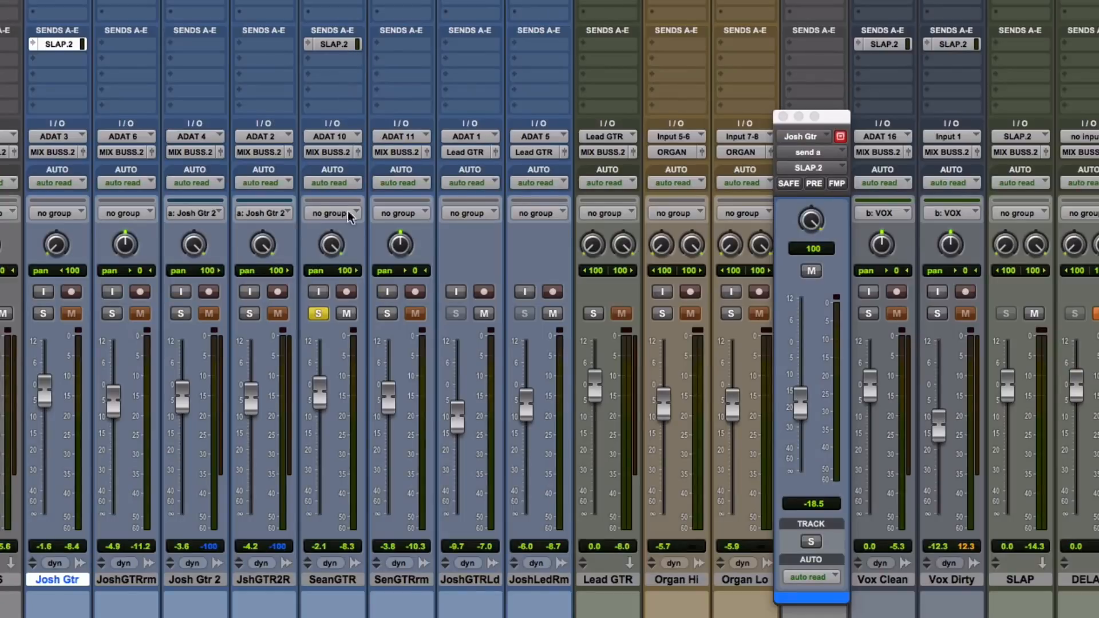
# Step: Compare the soloed SeanGTR track with its SLAP send muted and active, leaving the send active
pyautogui.click(349, 43)
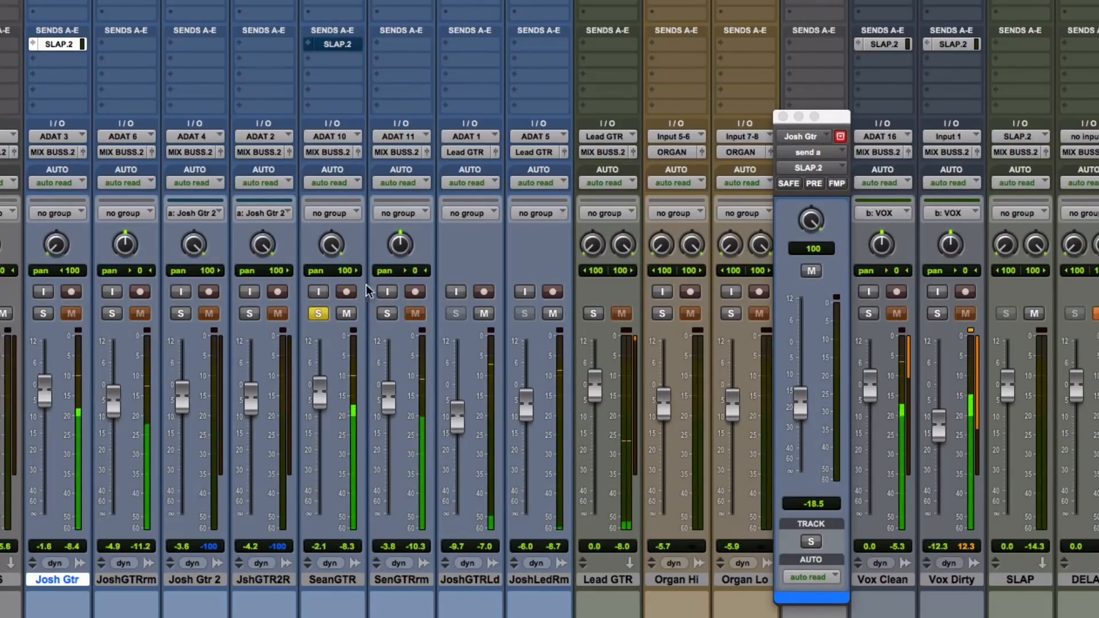
pyautogui.click(346, 45)
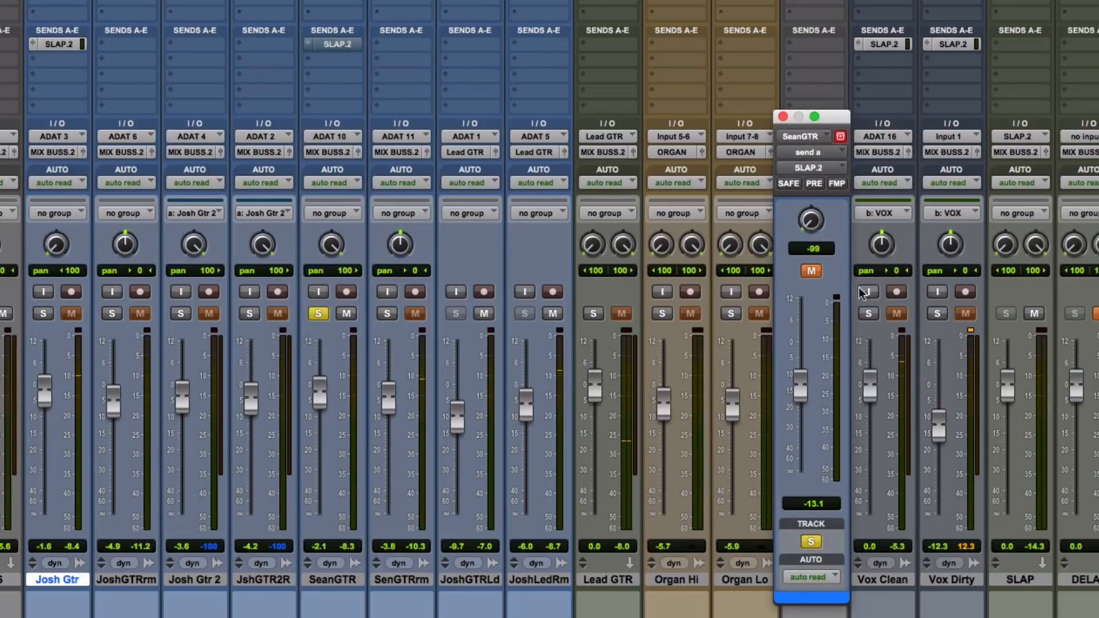
pyautogui.click(811, 270)
pyautogui.click(810, 271)
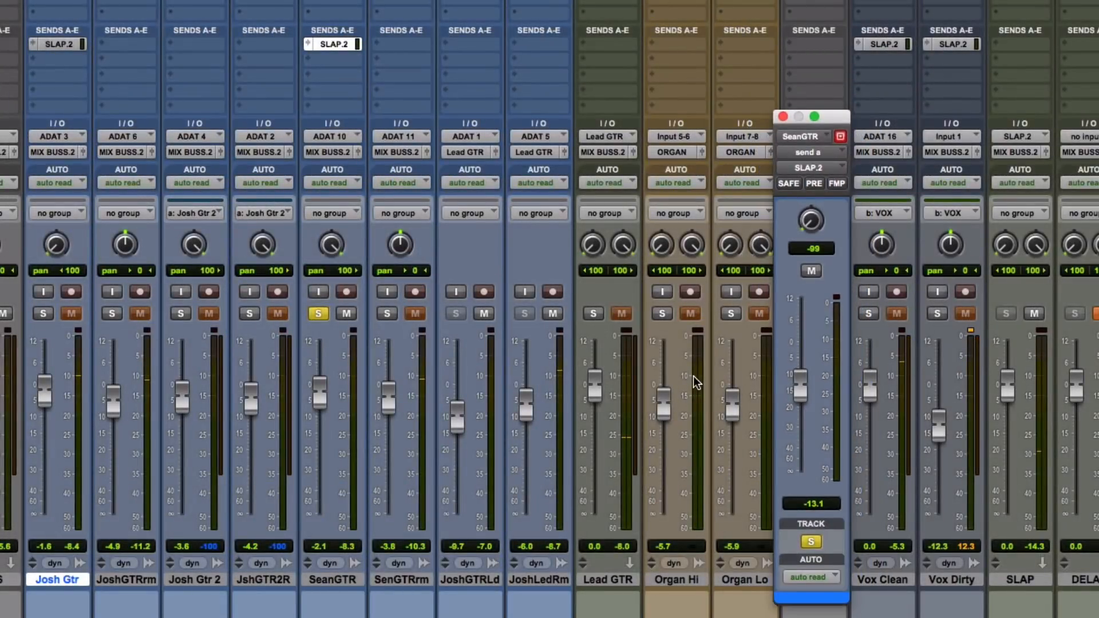
# Step: Solo Josh Gtr alongside SeanGTR and raise their SLAP sends to -15.3 dB for Josh Gtr and -9.4 dB for SeanGTR
pyautogui.click(42, 314)
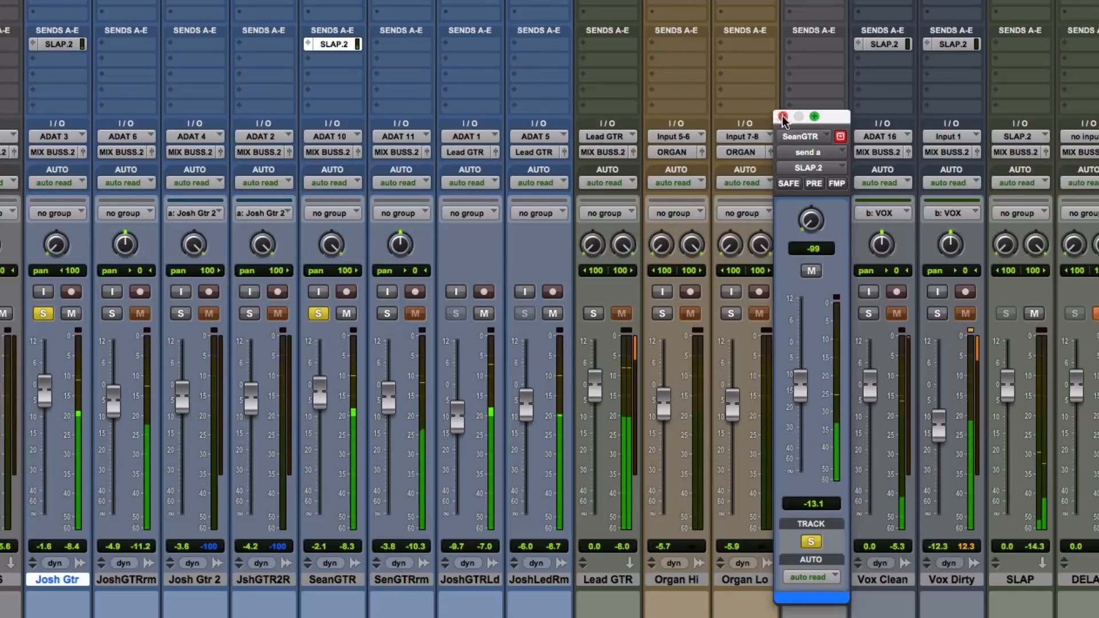
pyautogui.click(65, 46)
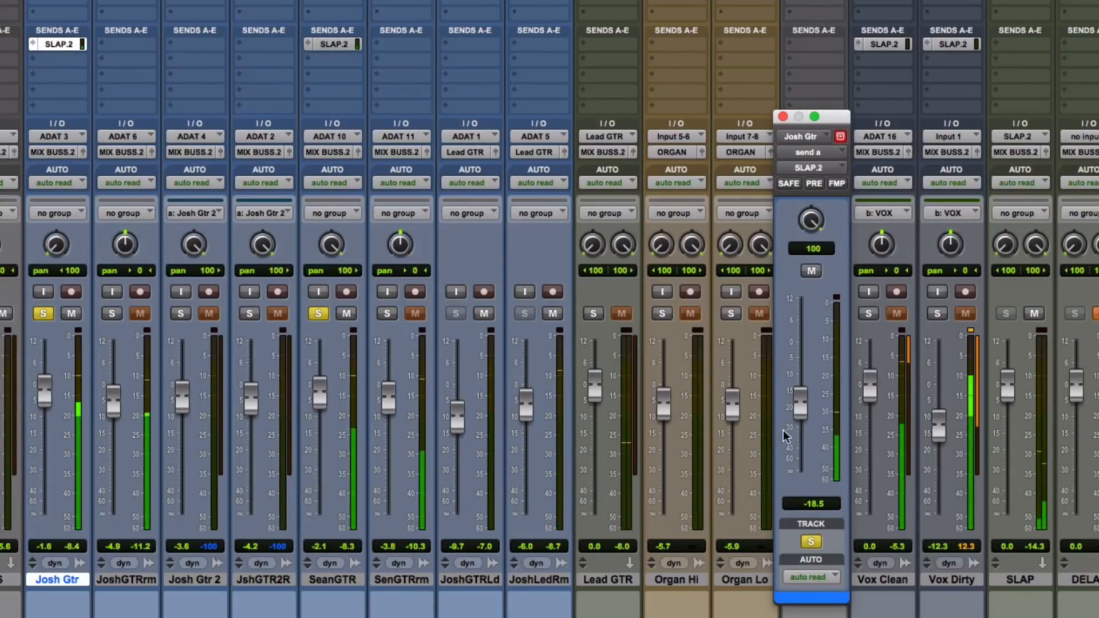
pyautogui.moveTo(804, 406); pyautogui.dragTo(802, 396)
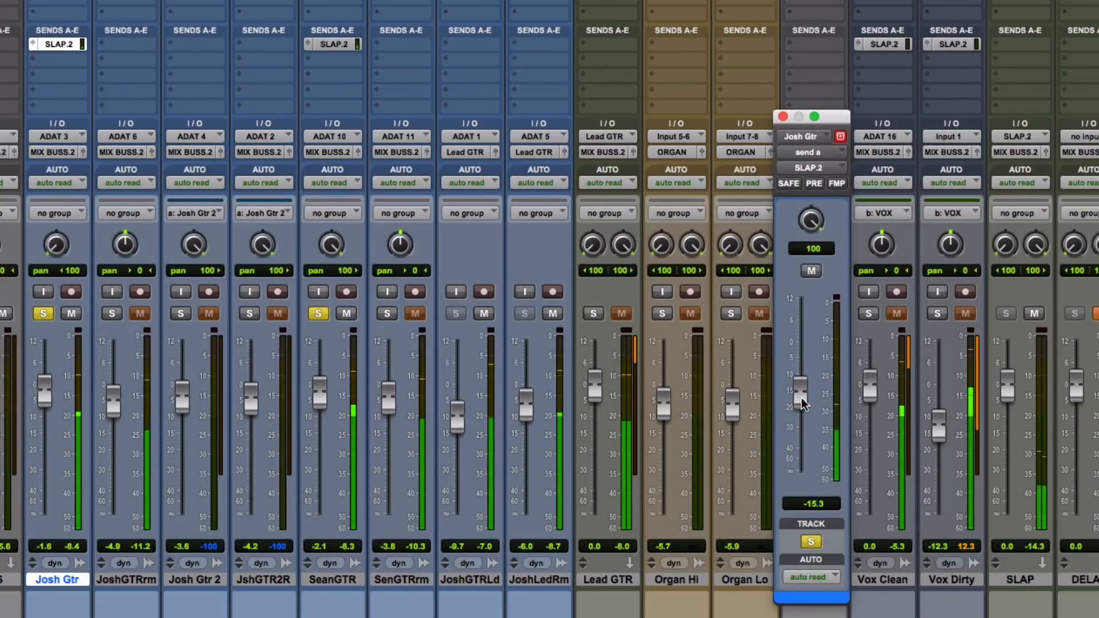
pyautogui.click(348, 47)
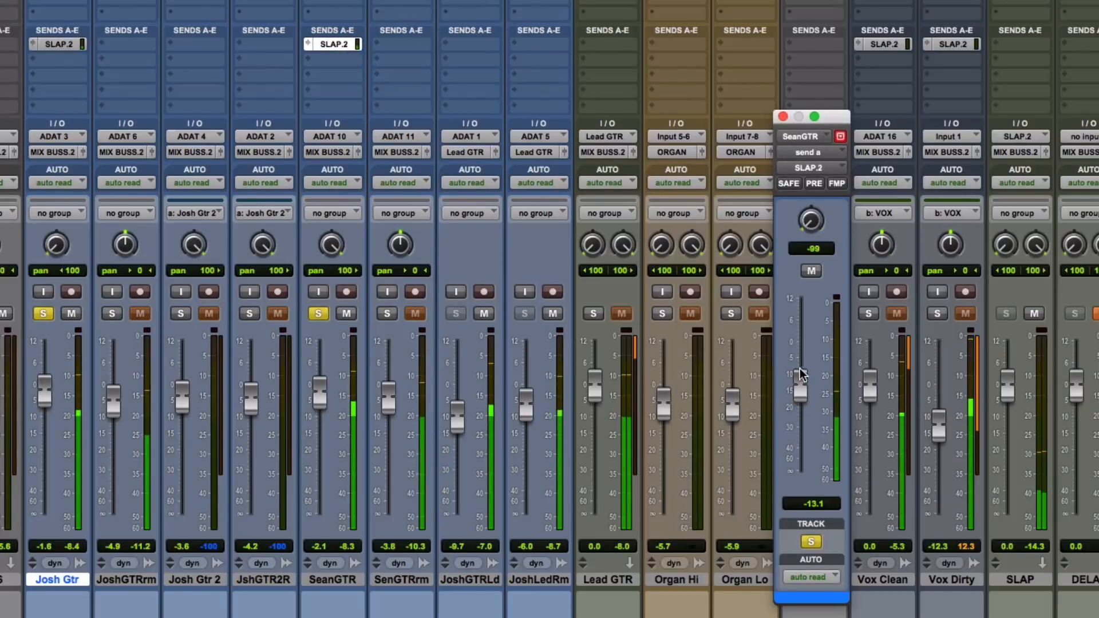
pyautogui.moveTo(799, 368)
pyautogui.mouseDown()
pyautogui.moveTo(799, 356)
pyautogui.moveTo(800, 373)
pyautogui.mouseUp()
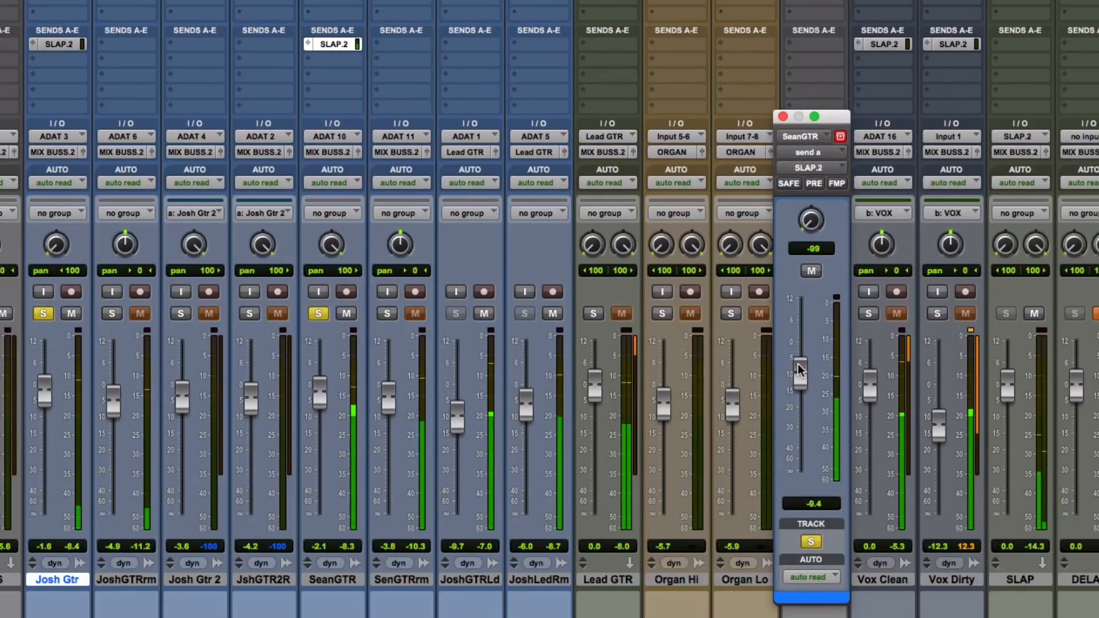
# Step: Add the grouped Vox Clean and Vox Dirty tracks to the solo and close the send and EchoBoy Jr windows
pyautogui.click(870, 313)
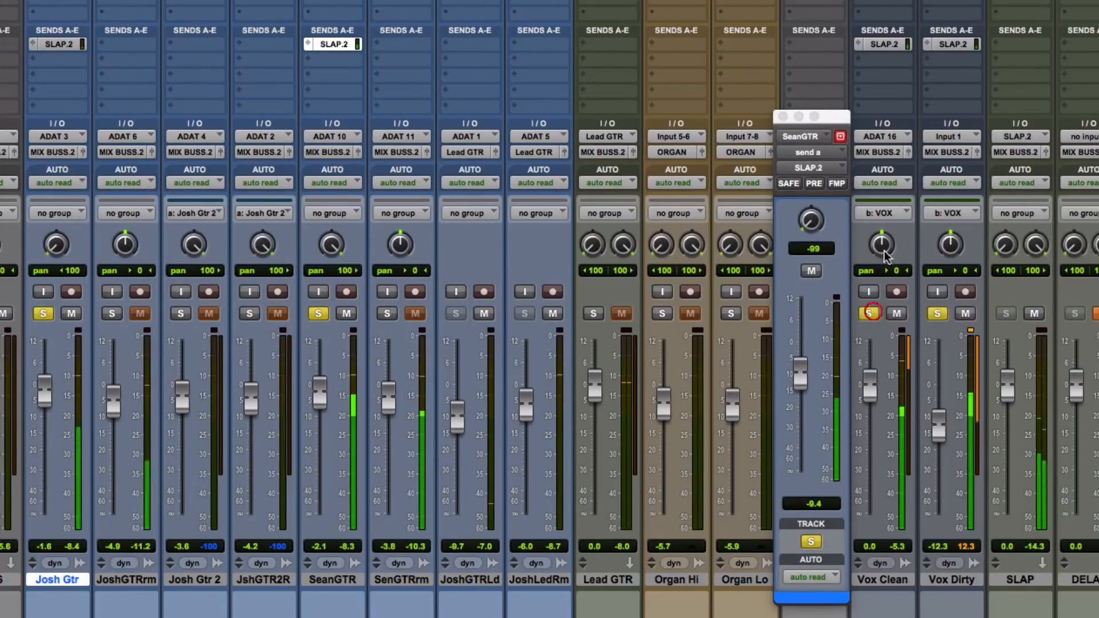
pyautogui.click(782, 118)
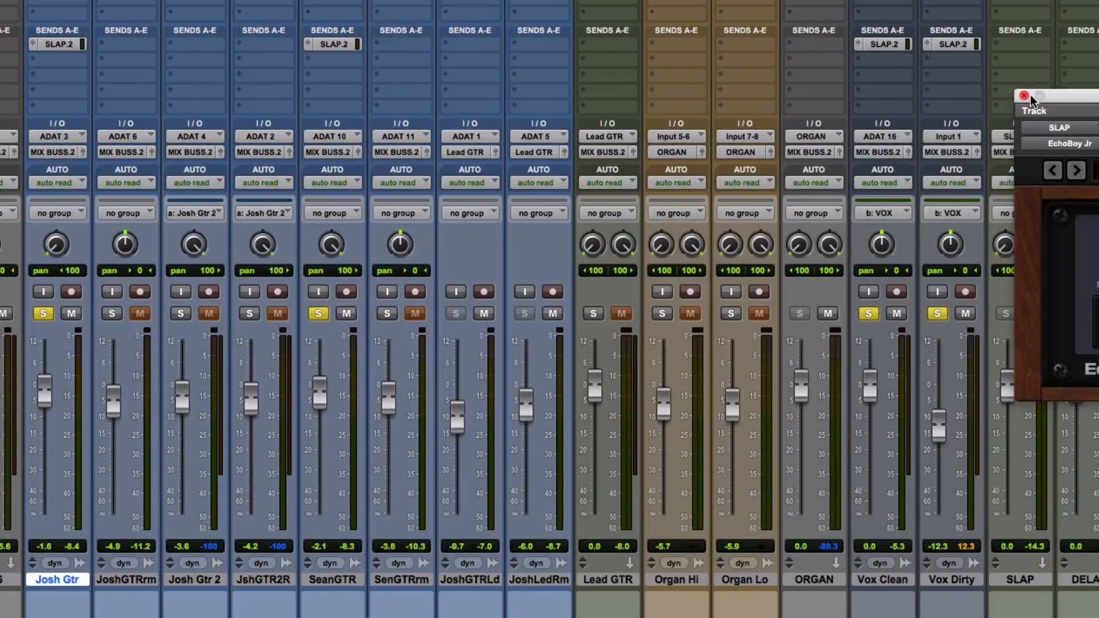
pyautogui.click(1026, 96)
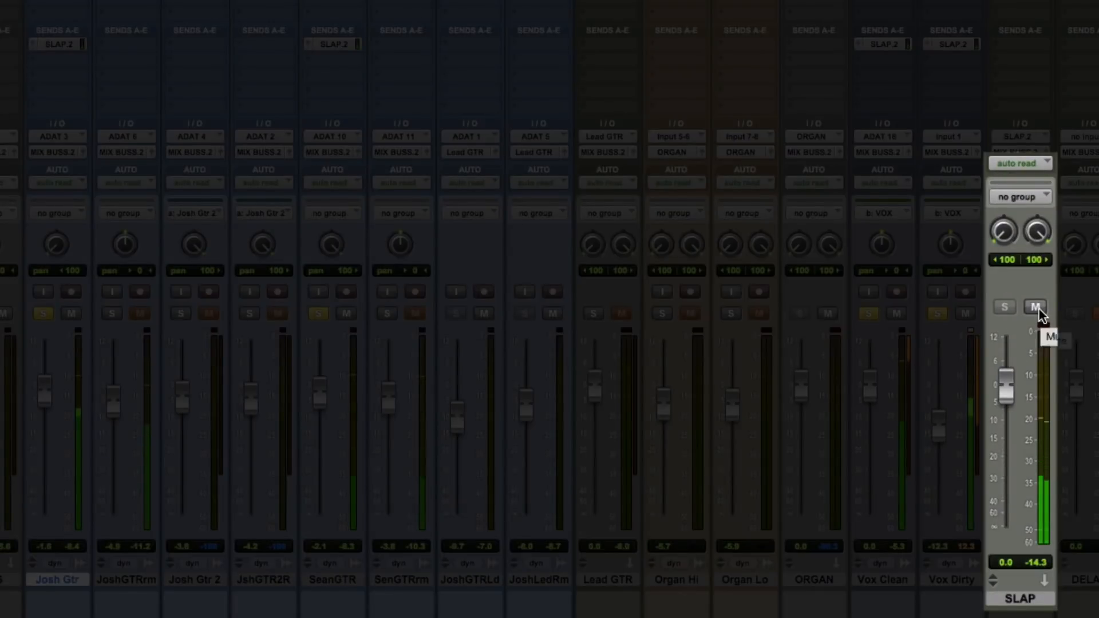
# Step: Compare the soloed guitars and vocals with the SLAP track muted and active, leave it unmuted, and clear all solos
pyautogui.click(1037, 308)
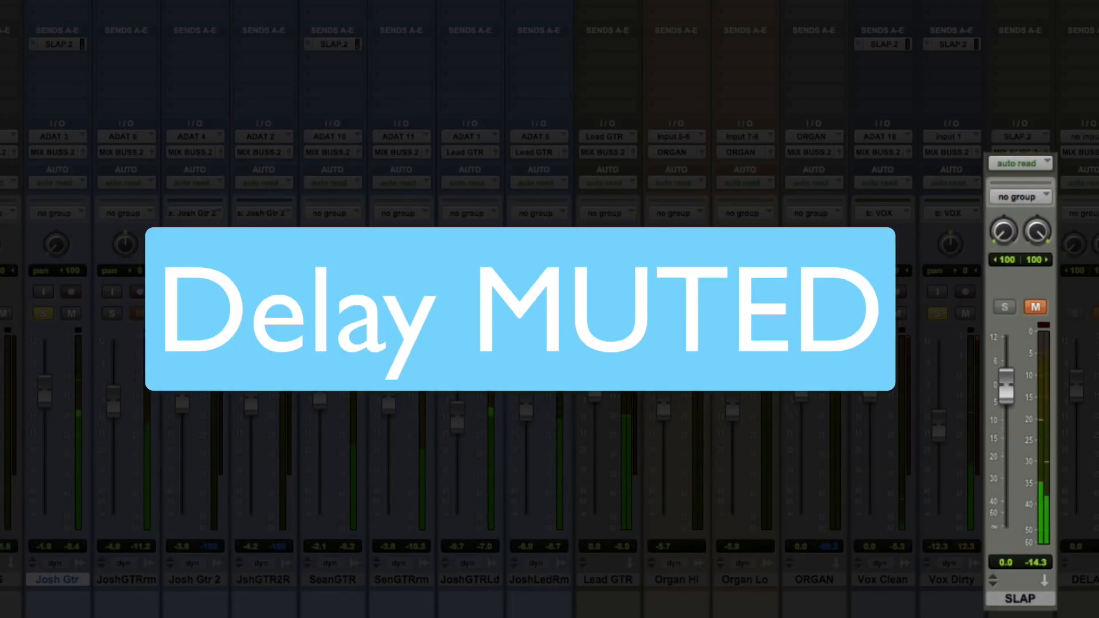
pyautogui.click(1037, 308)
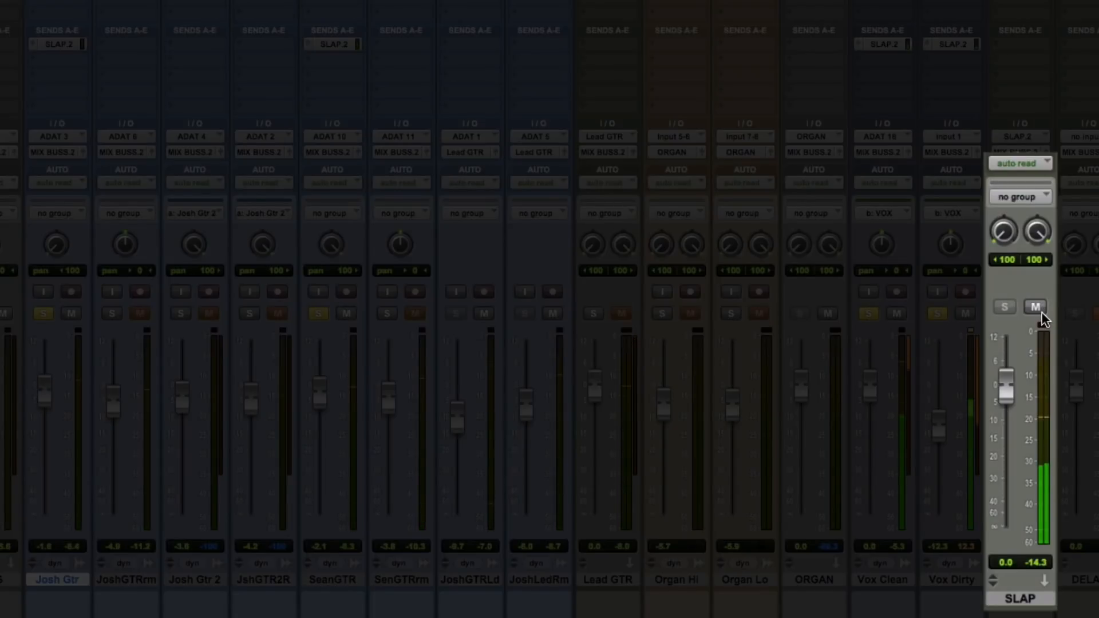
pyautogui.click(1035, 308)
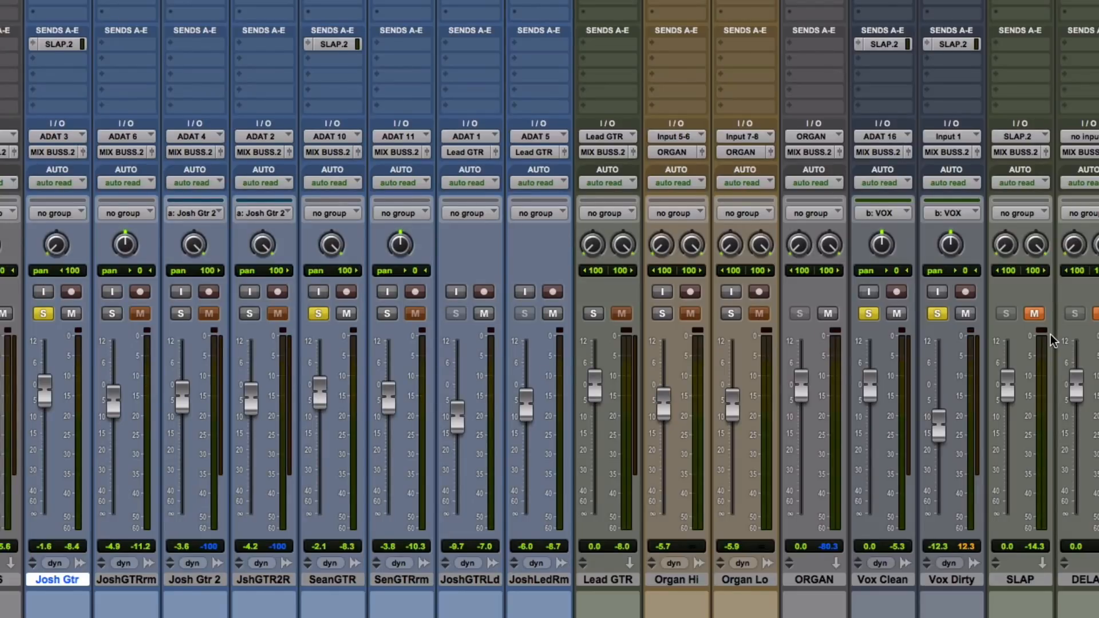
pyautogui.click(1034, 313)
pyautogui.keyDown('alt'); pyautogui.click(318, 314); pyautogui.keyUp('alt')
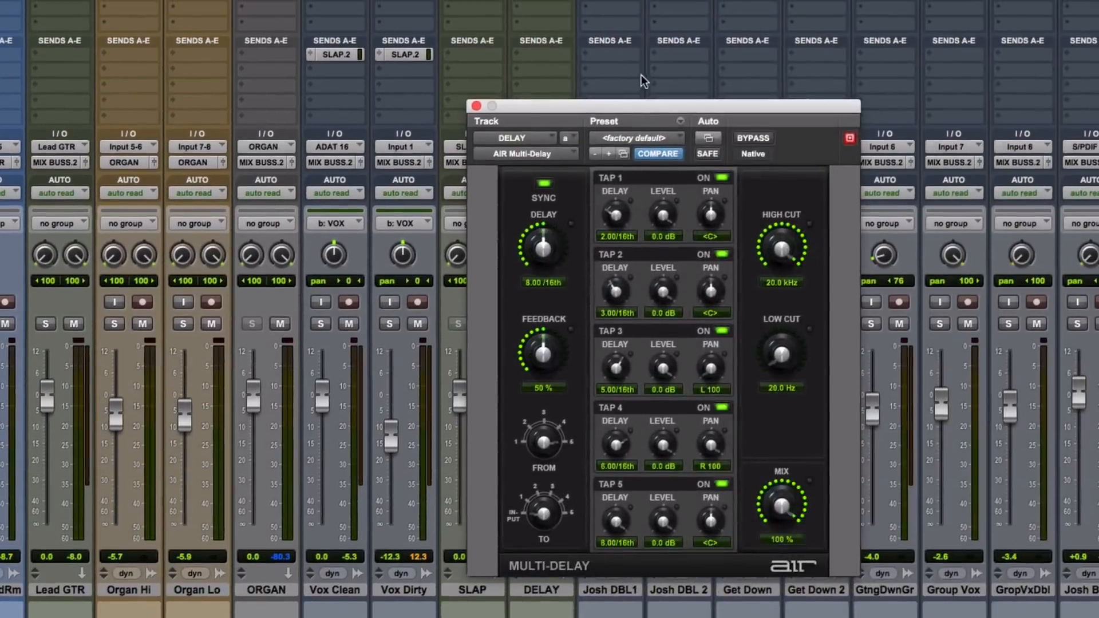
# Step: Move the Multi-Delay window clear of the DELAY track, unmute DELAY, and mute SLAP
pyautogui.moveTo(616, 105); pyautogui.dragTo(727, 47)
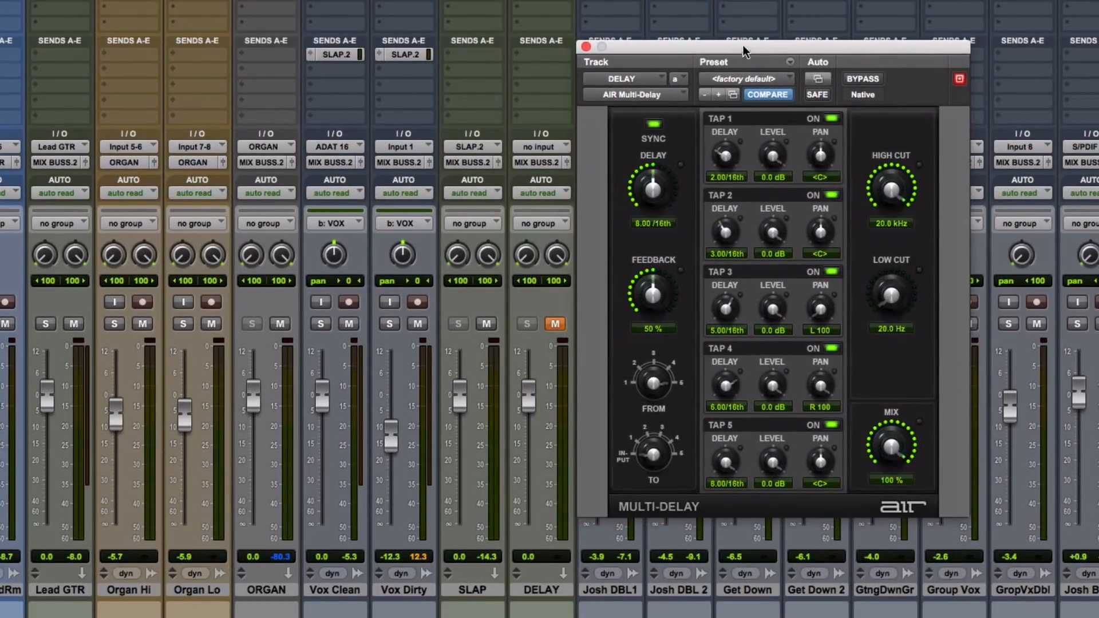
pyautogui.moveTo(720, 50); pyautogui.dragTo(739, 47)
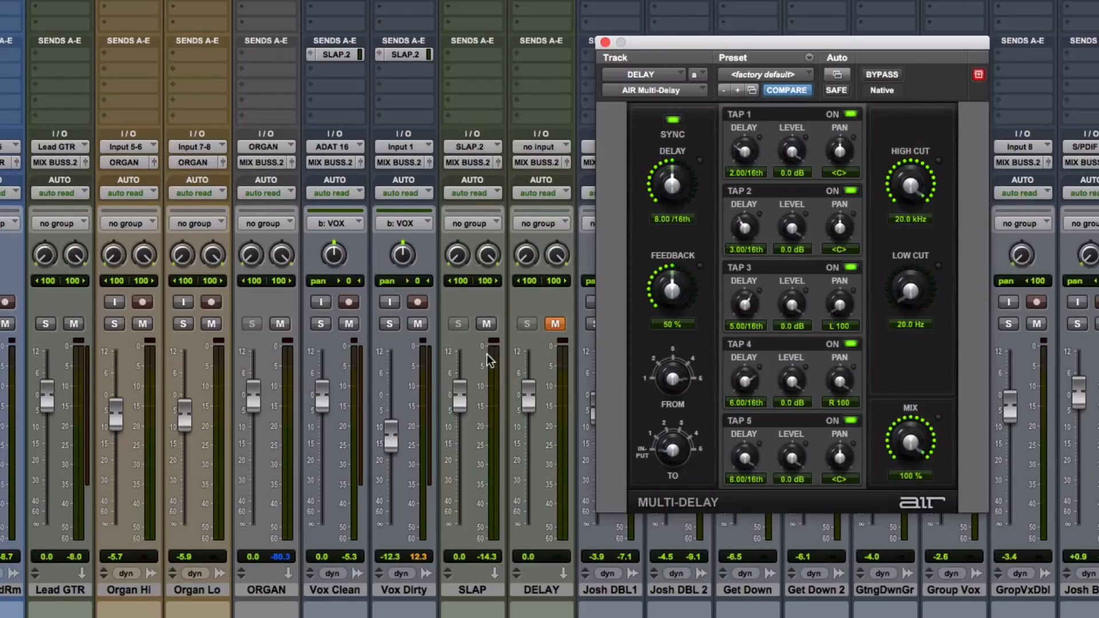
pyautogui.click(561, 325)
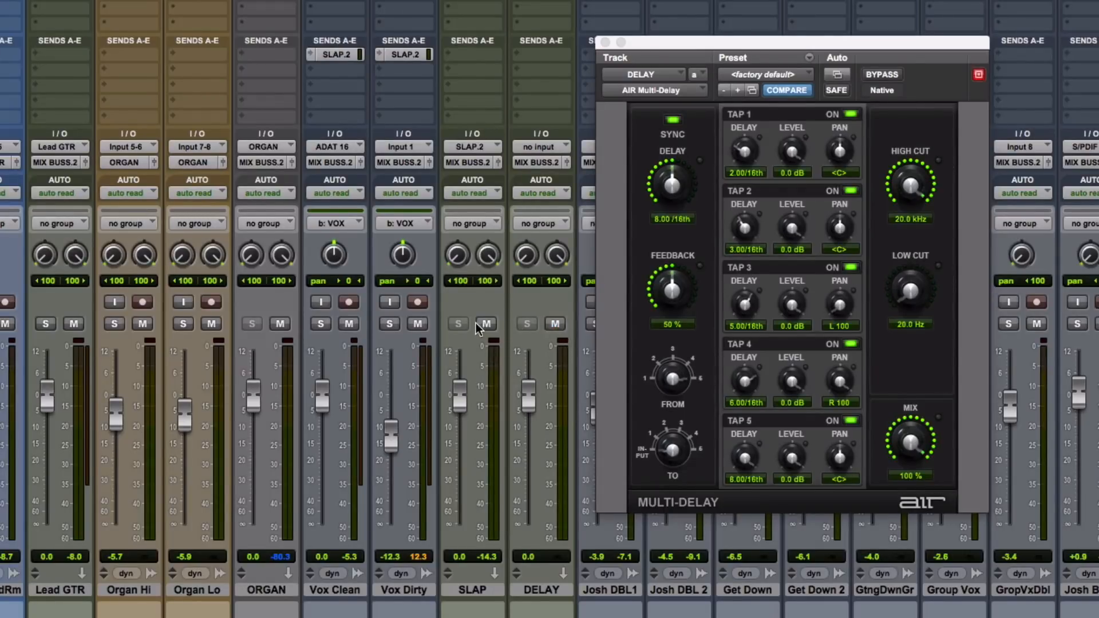
# Step: Add a send from Vox Clean to the DELAY track at -8.1 dB and copy it to Vox Dirty
pyautogui.click(335, 74)
pyautogui.moveTo(354, 150)
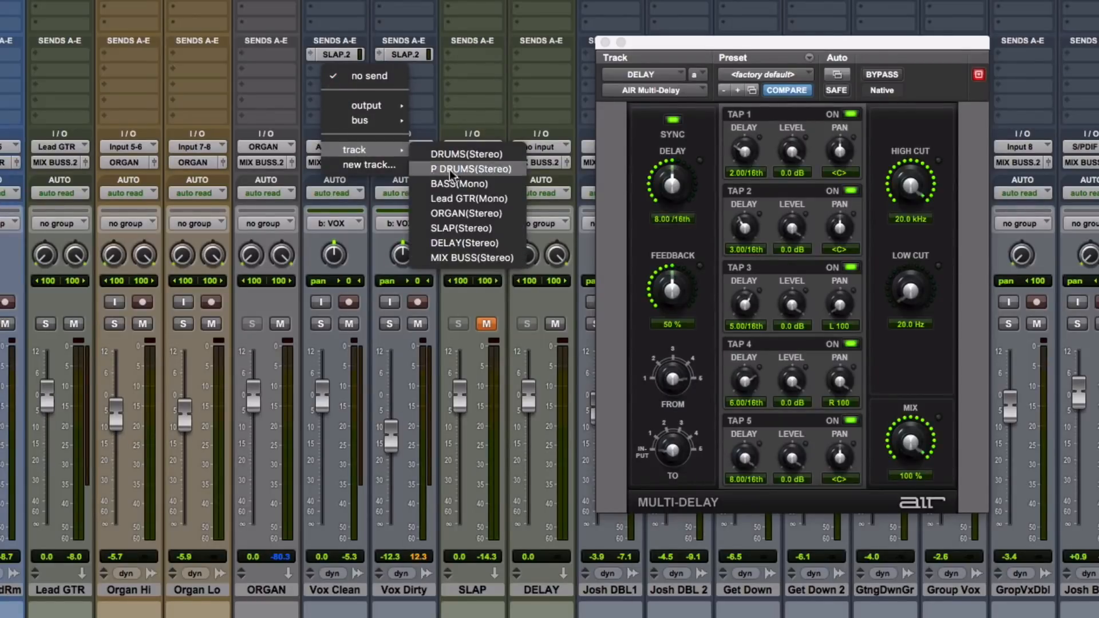
pyautogui.click(489, 245)
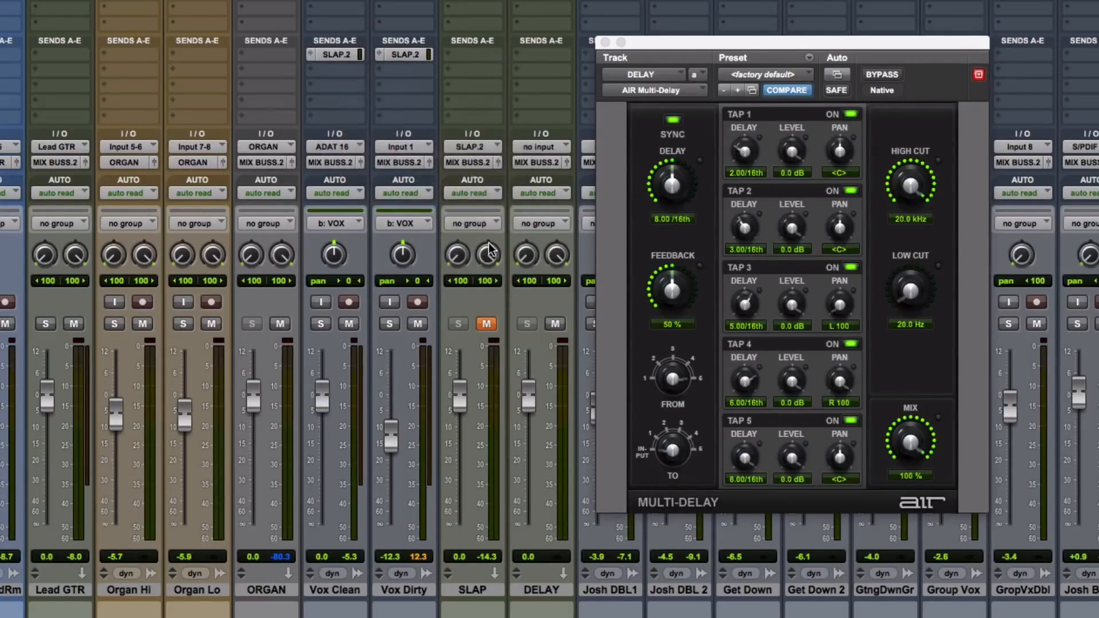
pyautogui.moveTo(253, 481); pyautogui.dragTo(255, 380)
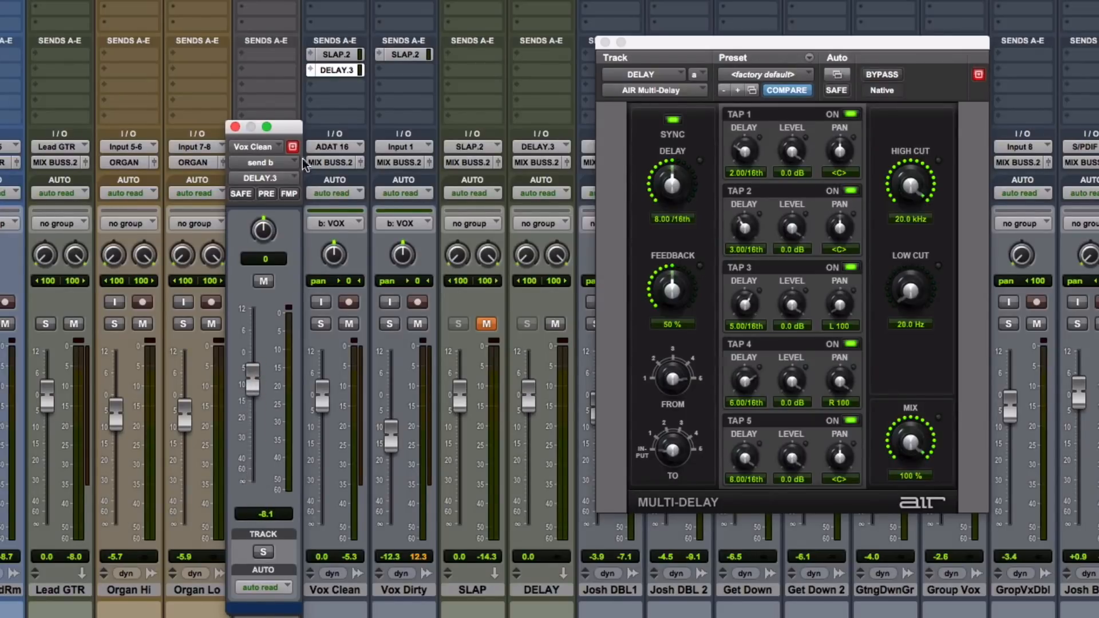
pyautogui.moveTo(335, 76); pyautogui.dragTo(387, 71)
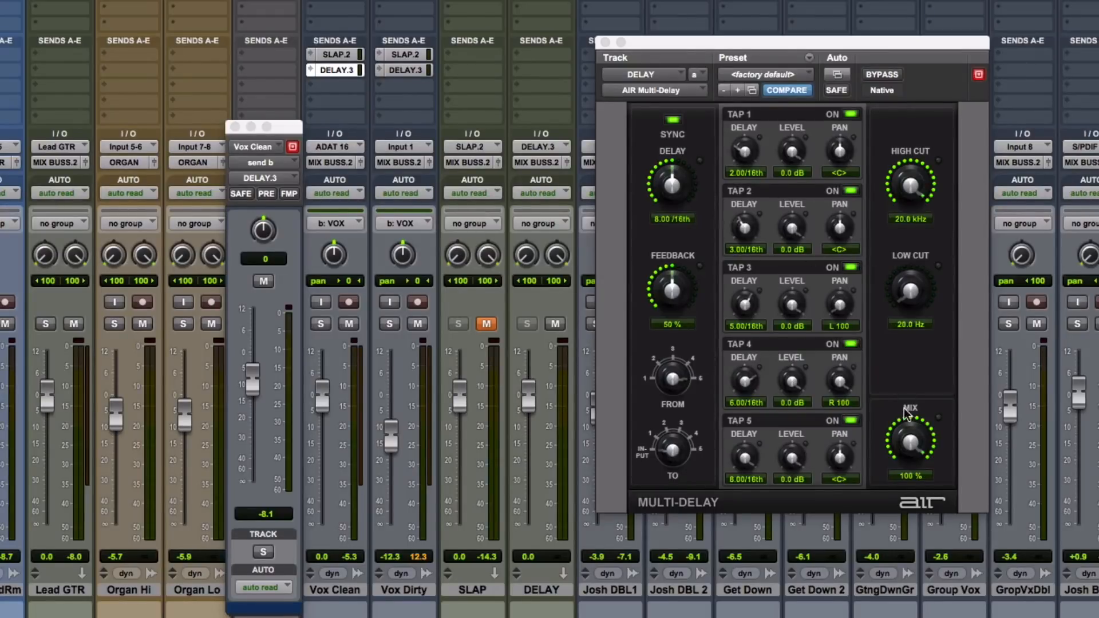
# Step: Solo the Vox tracks and set the Multi-Delay feedback to 18% and its main delay to 5.84/16th
pyautogui.click(321, 324)
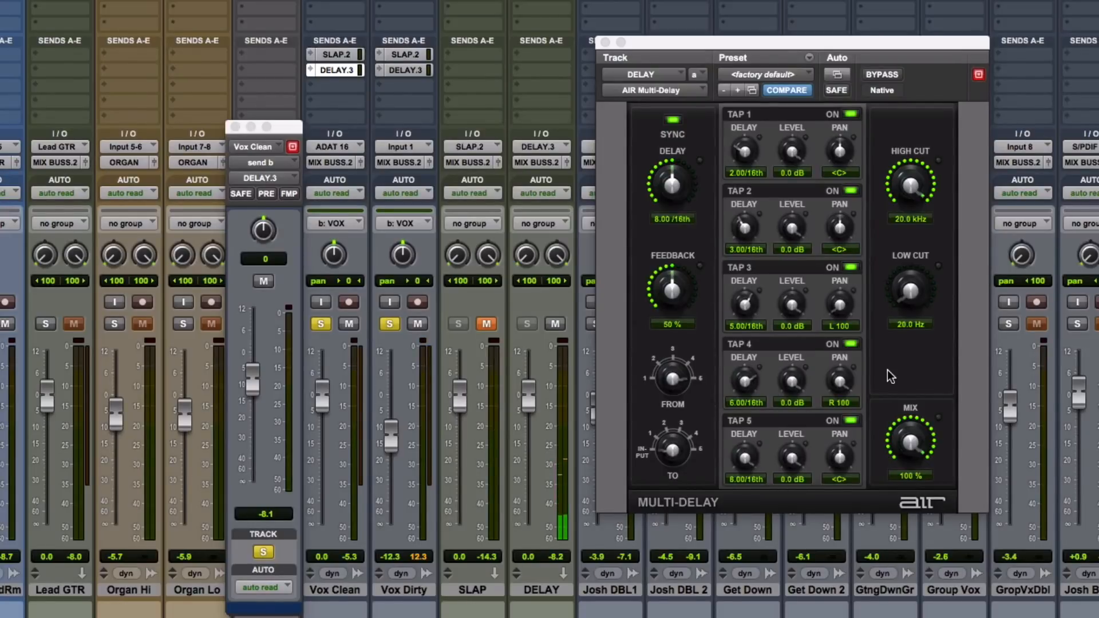
pyautogui.moveTo(668, 277); pyautogui.dragTo(677, 343)
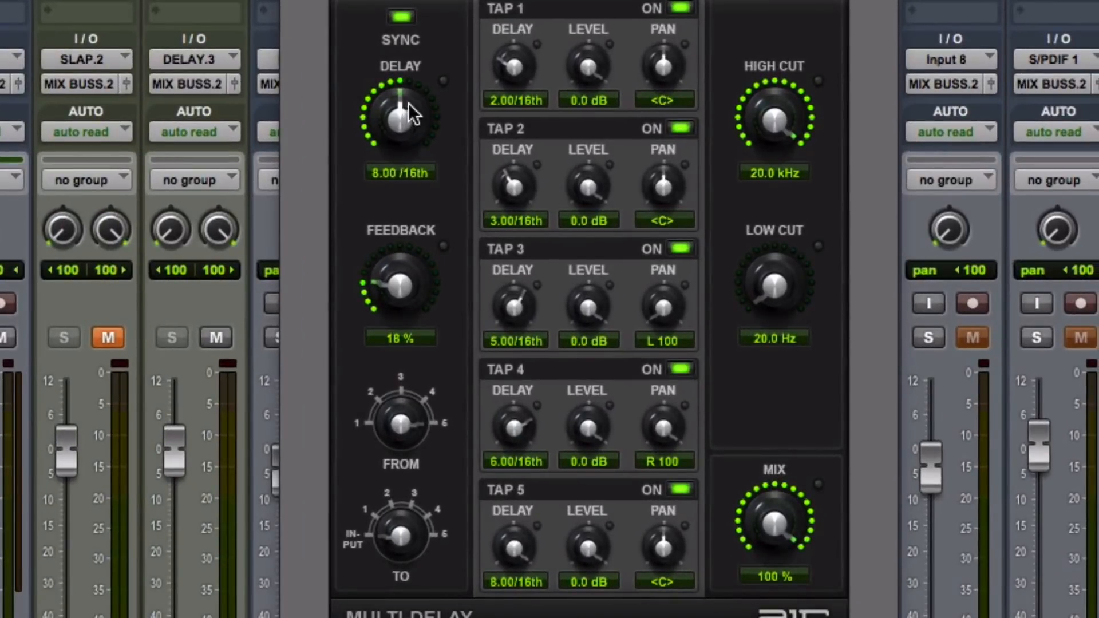
pyautogui.moveTo(408, 103); pyautogui.dragTo(404, 115)
pyautogui.moveTo(406, 95); pyautogui.dragTo(413, 143)
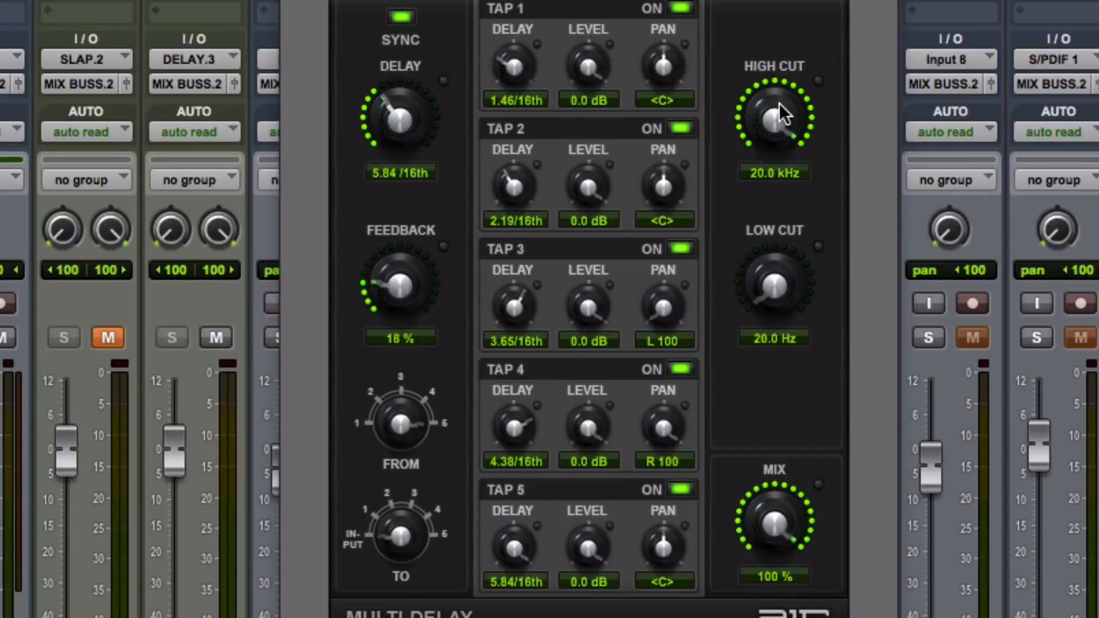
# Step: Lower the Multi-Delay high cut to 1.52 kHz
pyautogui.moveTo(779, 103); pyautogui.dragTo(776, 241)
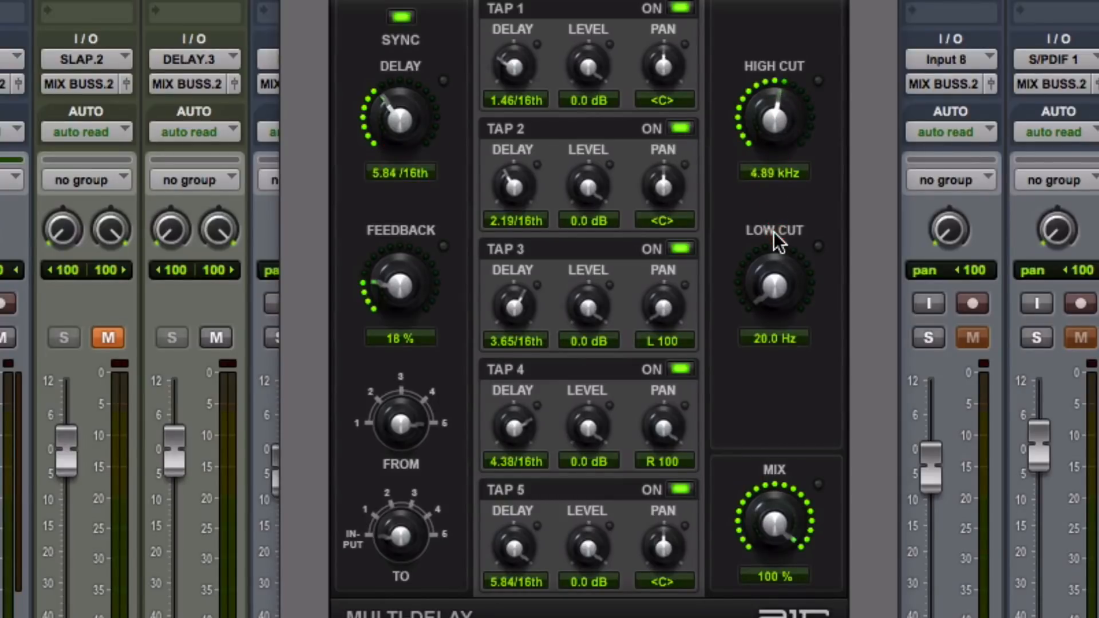
pyautogui.moveTo(774, 109); pyautogui.dragTo(785, 144)
pyautogui.click(780, 283)
pyautogui.moveTo(776, 121); pyautogui.dragTo(771, 156)
pyautogui.moveTo(771, 103); pyautogui.dragTo(771, 111)
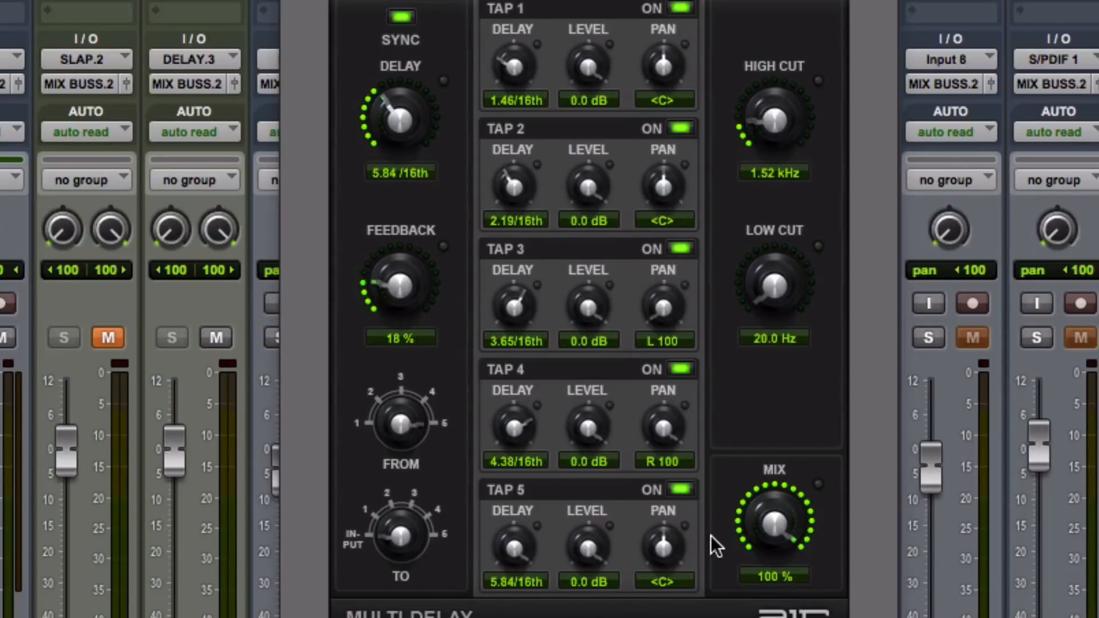
# Step: Switch off Multi-Delay taps 1, 2 and 5, leaving only the hard-panned taps 3 and 4 on
pyautogui.click(682, 369)
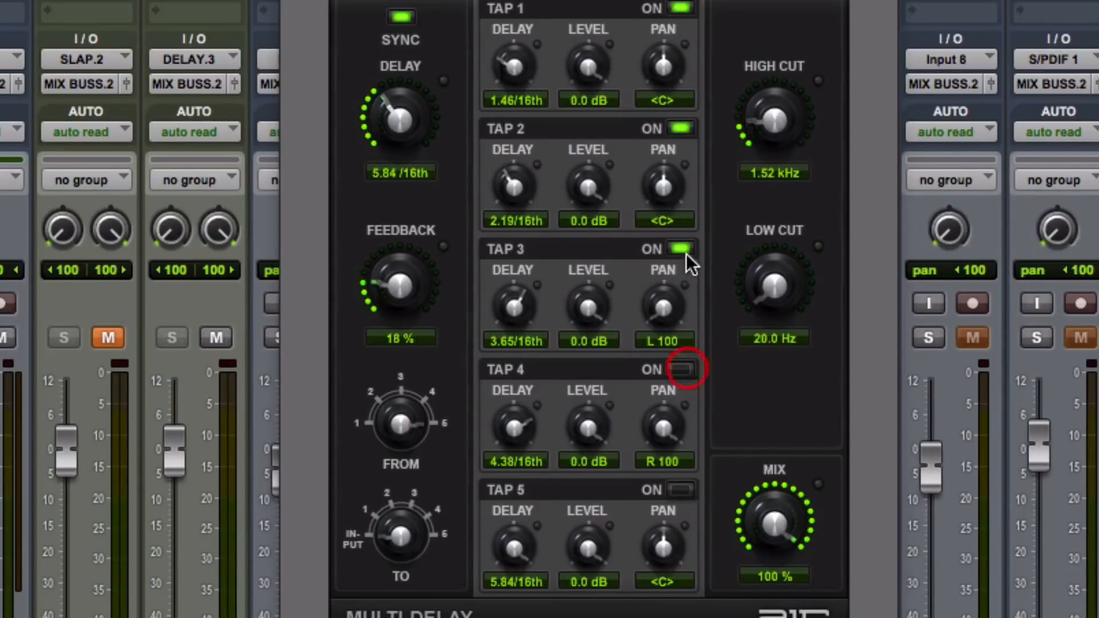
pyautogui.click(682, 250)
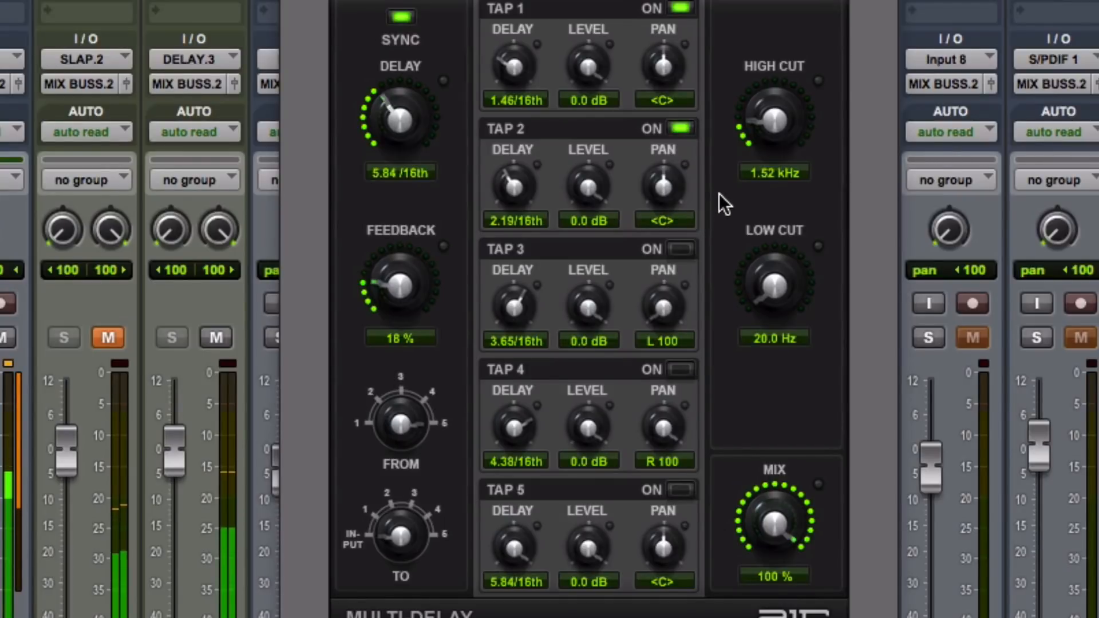
pyautogui.click(682, 129)
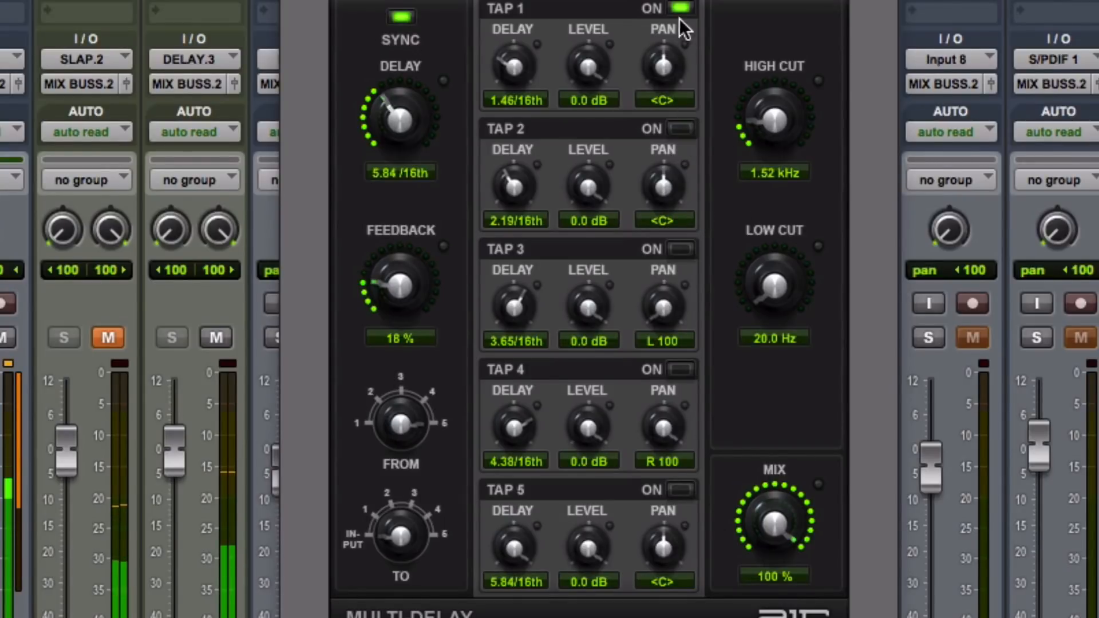
pyautogui.click(680, 9)
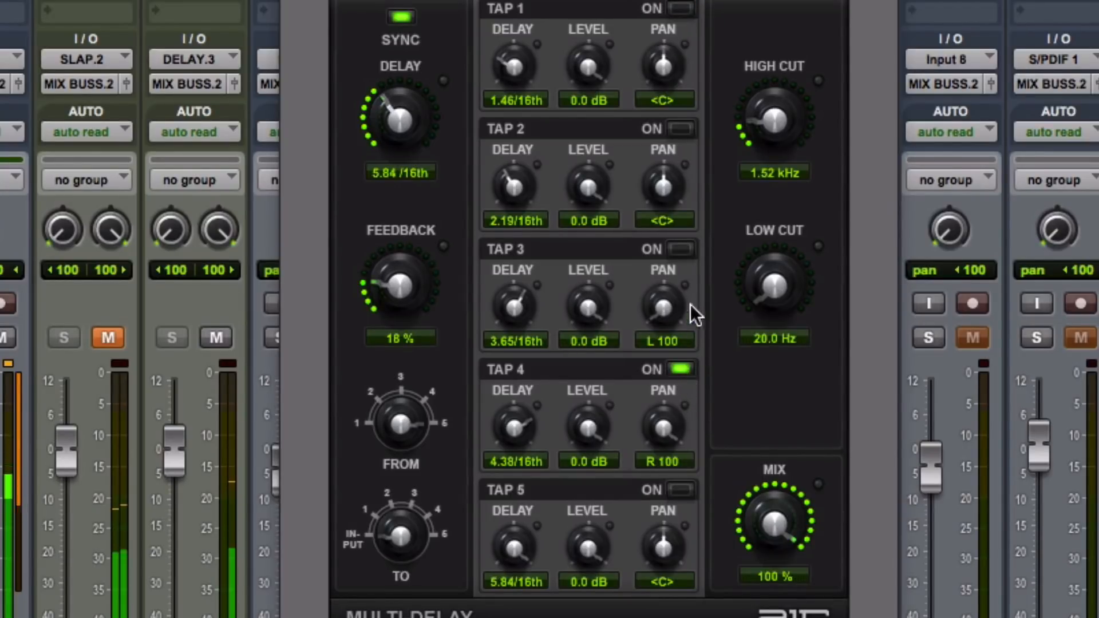
pyautogui.click(681, 248)
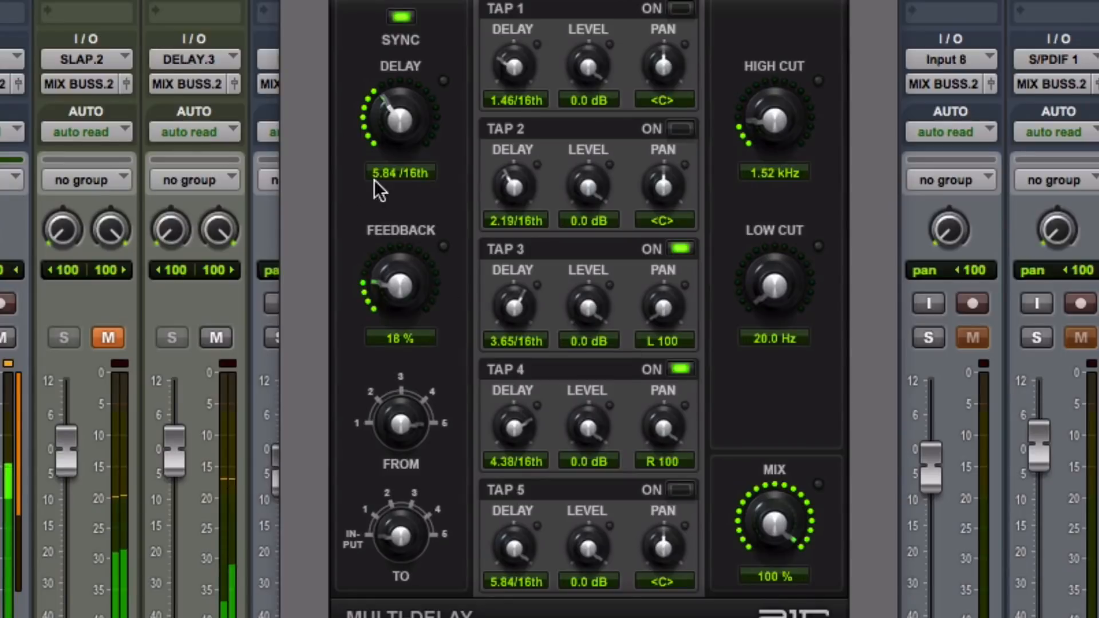
# Step: Set the Multi-Delay feedback to 29% and the high cut to 1.88 kHz
pyautogui.moveTo(407, 280); pyautogui.dragTo(407, 242)
pyautogui.click(749, 126)
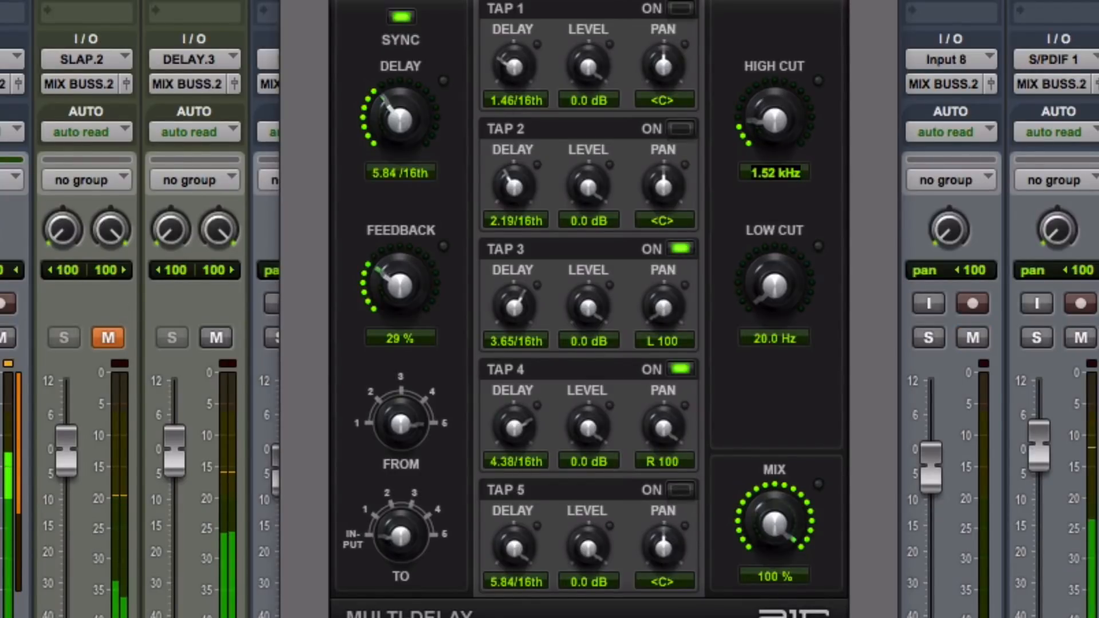
pyautogui.moveTo(590, 0); pyautogui.dragTo(671, 14)
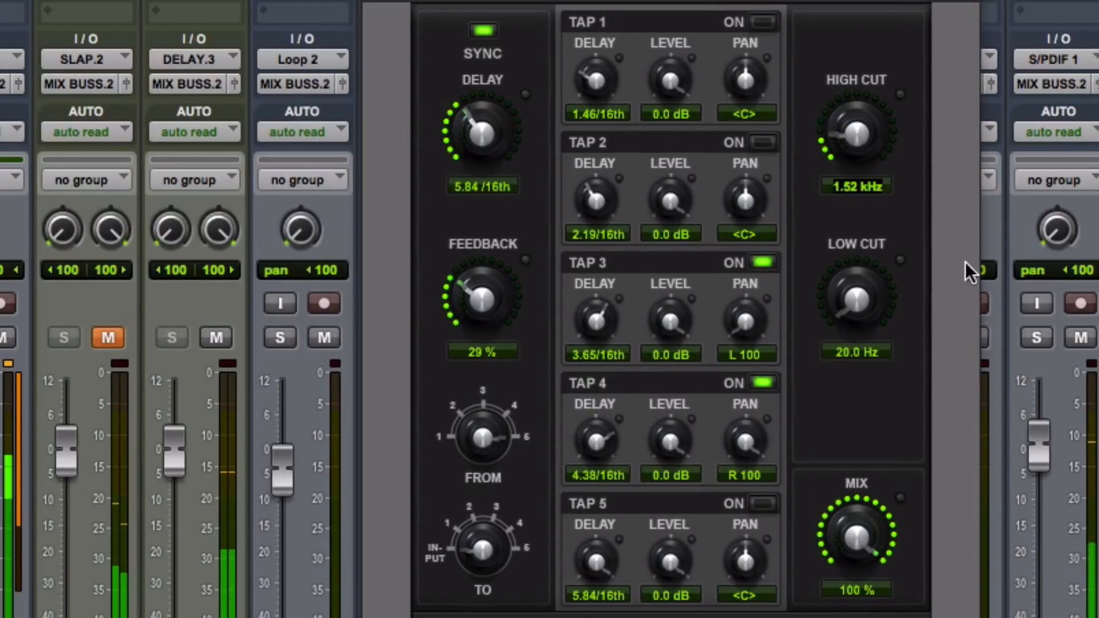
pyautogui.moveTo(870, 118); pyautogui.dragTo(868, 99)
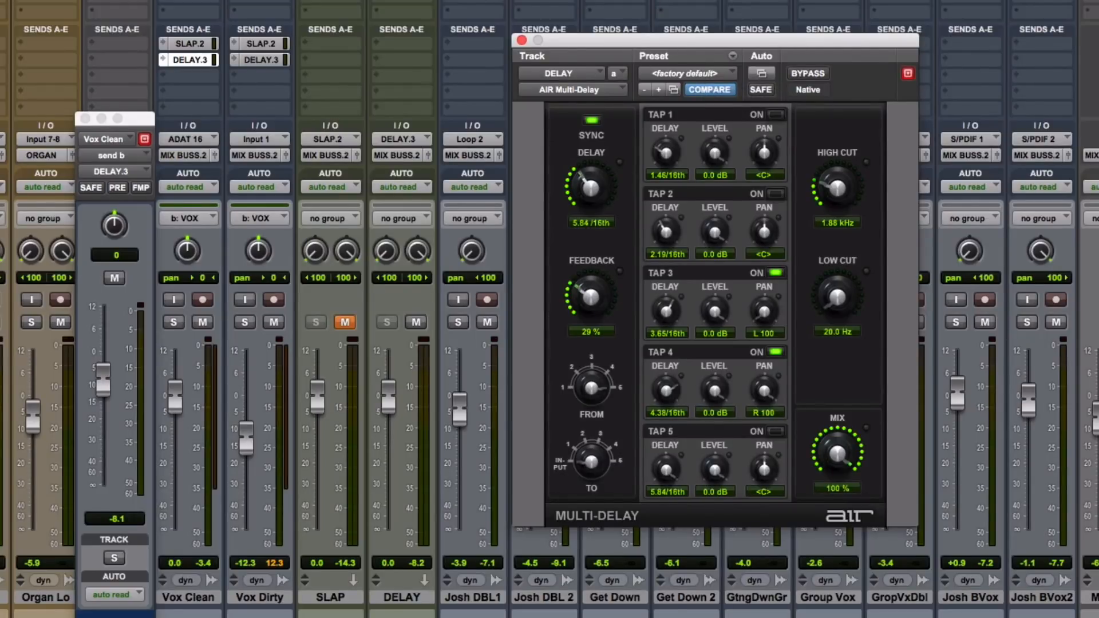
# Step: Replace the Multi-Delay on the DELAY track with Mod Delay III (stereo) and move its window so both channels are accessible
pyautogui.click(378, 0)
pyautogui.moveTo(452, 0)
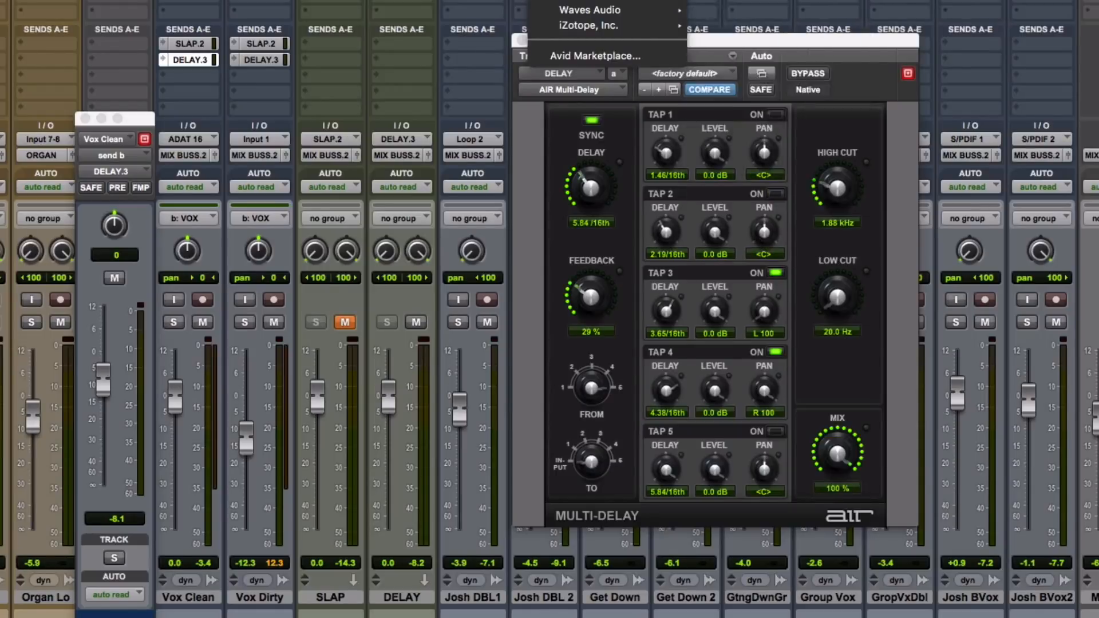
pyautogui.moveTo(590, 1)
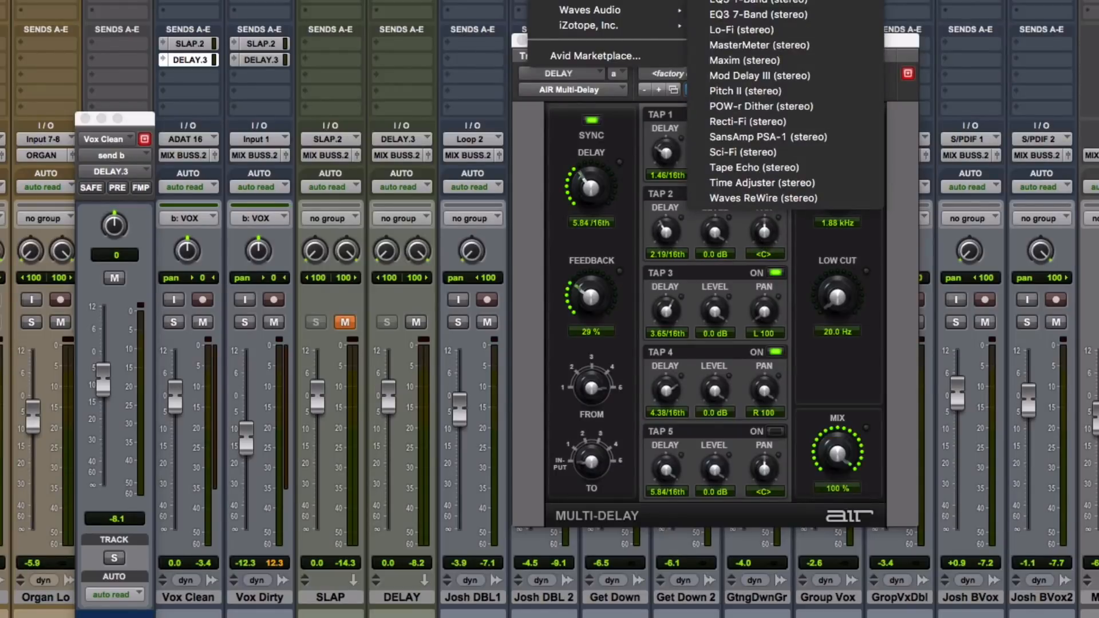
pyautogui.click(795, 77)
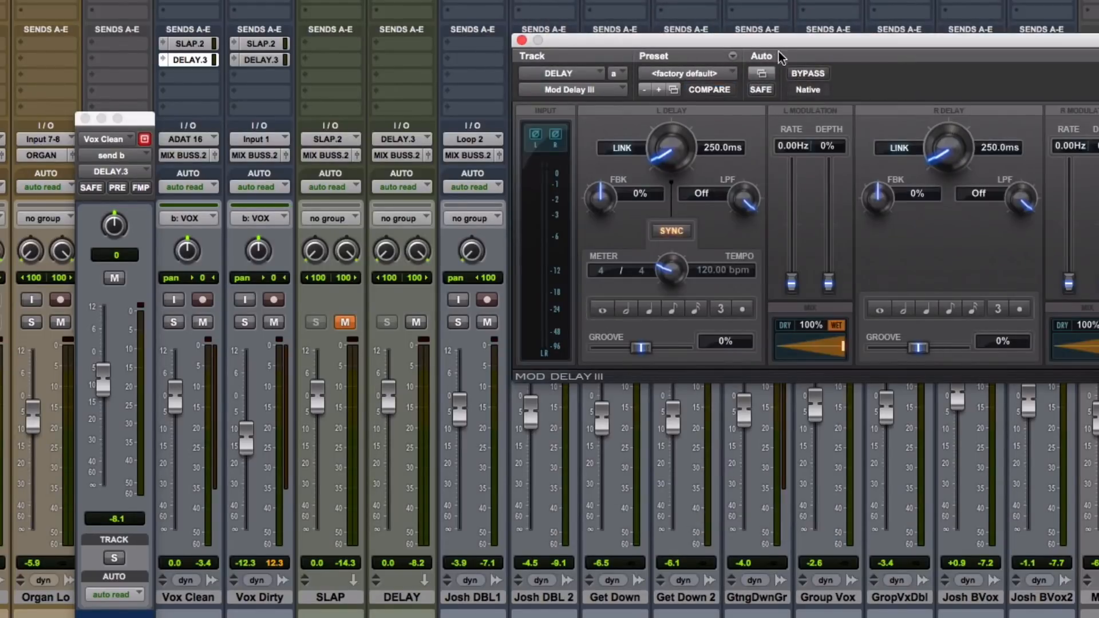
pyautogui.moveTo(747, 45); pyautogui.dragTo(580, 79)
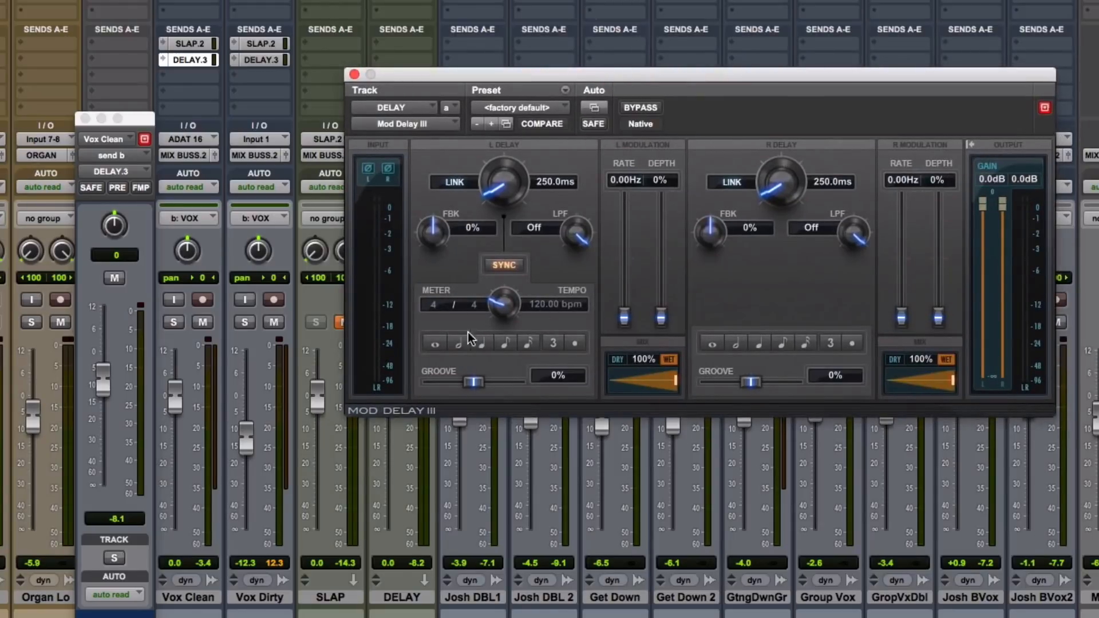
# Step: Sync the left and right delays of Mod Delay III to quarter notes and play the session
pyautogui.click(479, 342)
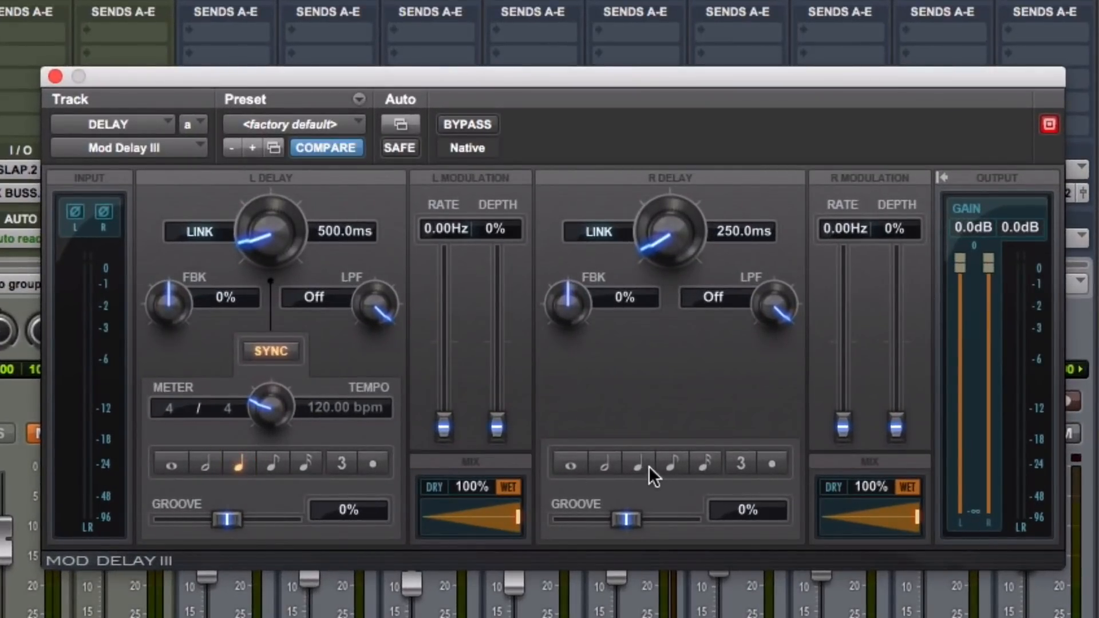
pyautogui.click(648, 466)
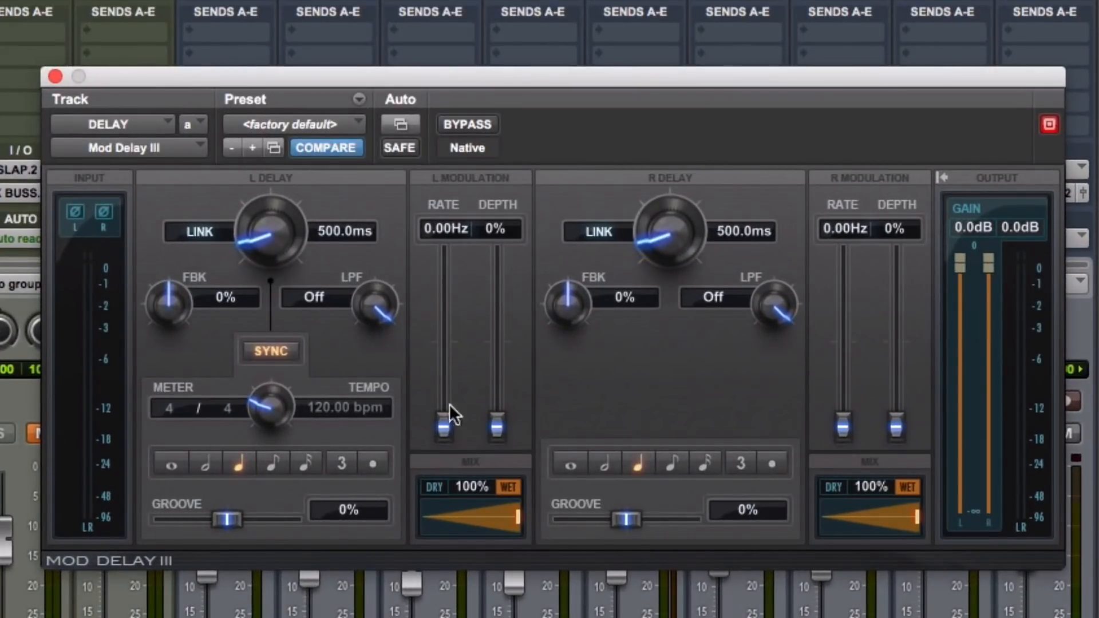
pyautogui.click(2, 429)
pyautogui.press('space')
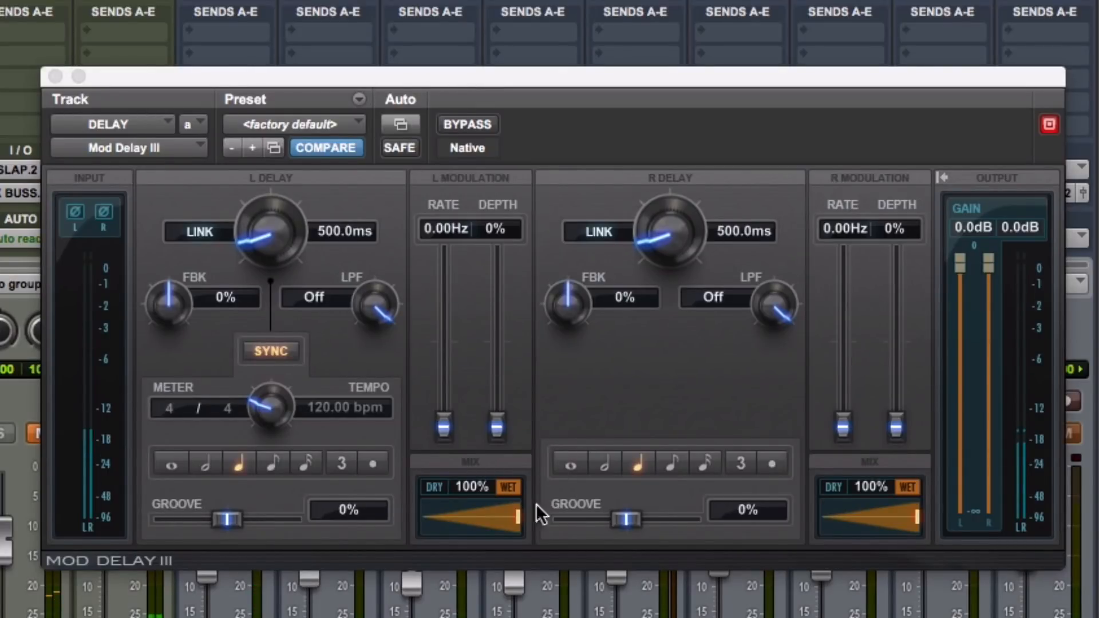
pyautogui.click(517, 516)
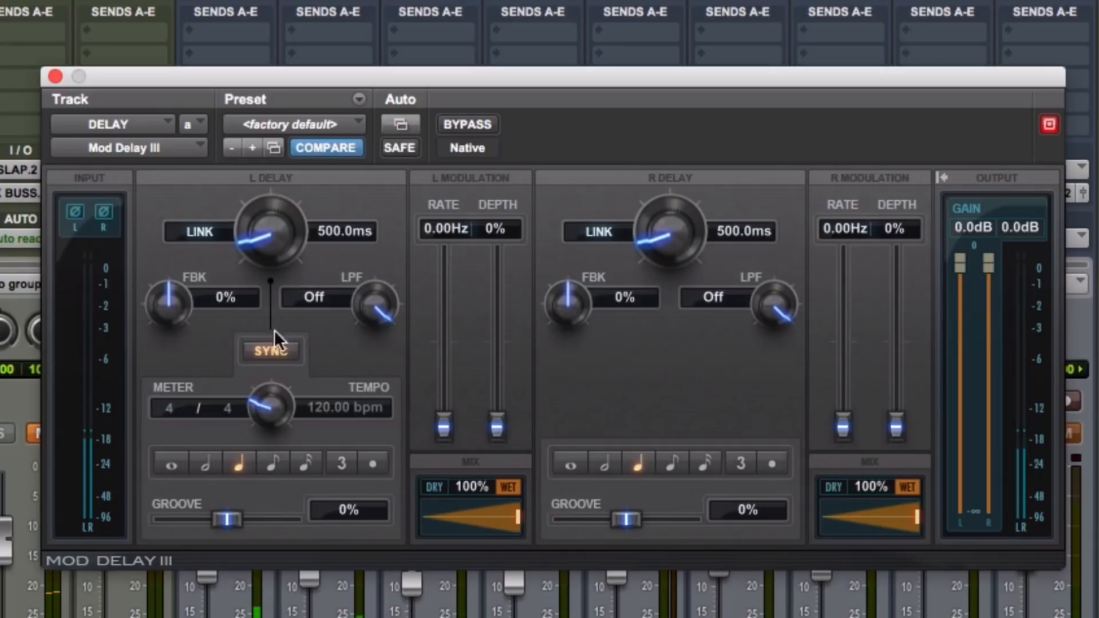
# Step: Set the Mod Delay III low-pass filters to 1095 Hz for the left delay and 886 Hz for the right
pyautogui.moveTo(376, 307); pyautogui.dragTo(400, 488)
pyautogui.moveTo(775, 315); pyautogui.dragTo(759, 547)
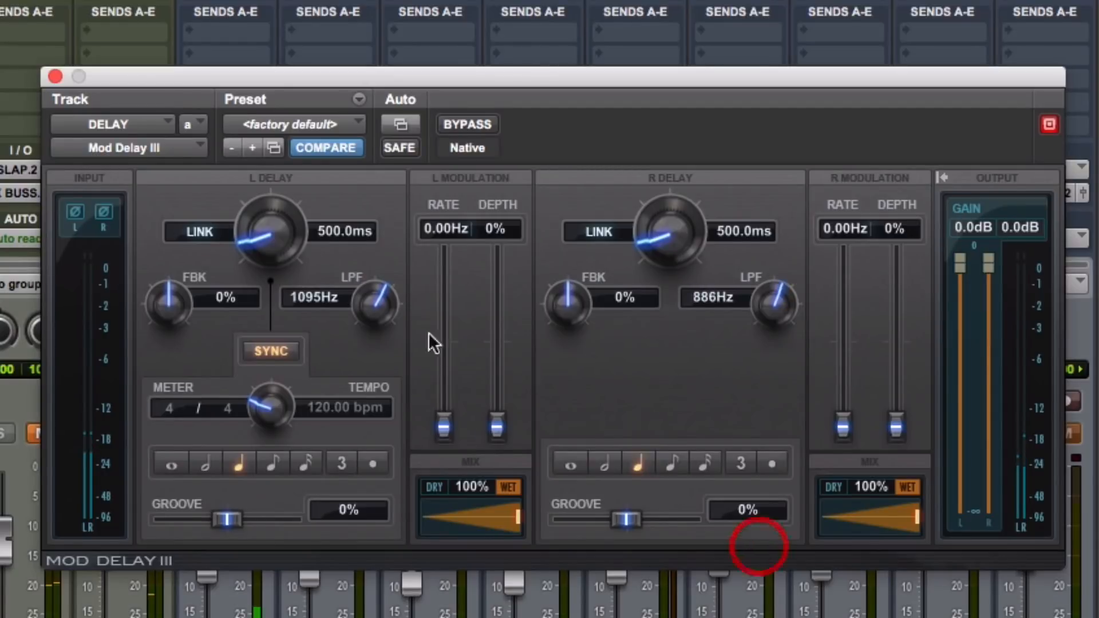
# Step: Set the right delay time to 502 ms and the feedback to 15% for the left delay and 33% for the right
pyautogui.moveTo(667, 251); pyautogui.dragTo(664, 242)
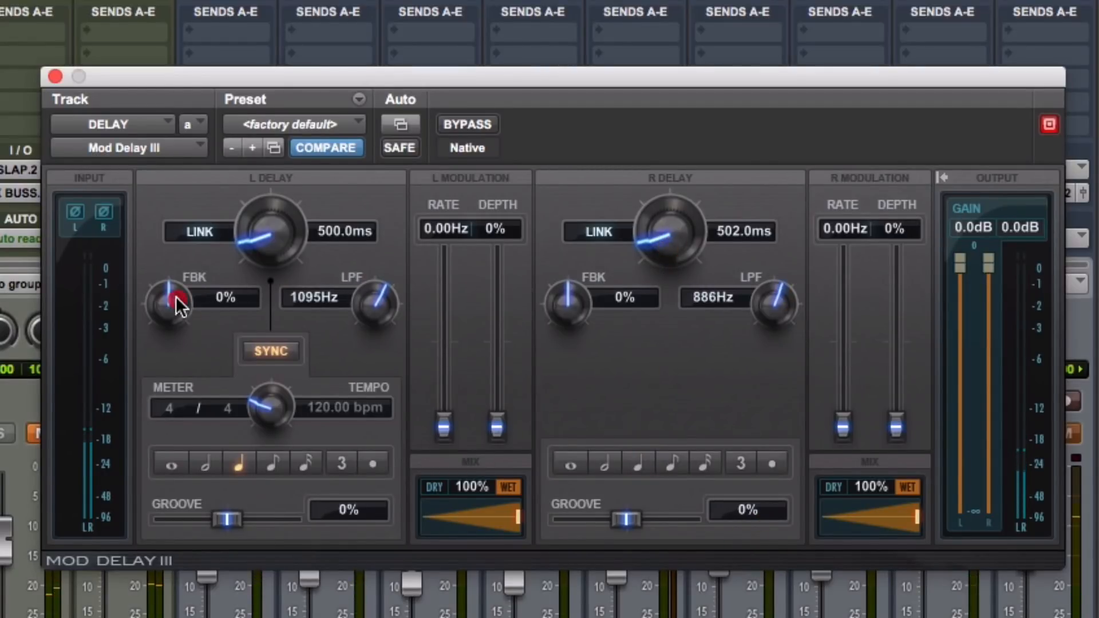
pyautogui.moveTo(176, 299); pyautogui.dragTo(177, 268)
pyautogui.moveTo(560, 300); pyautogui.dragTo(580, 234)
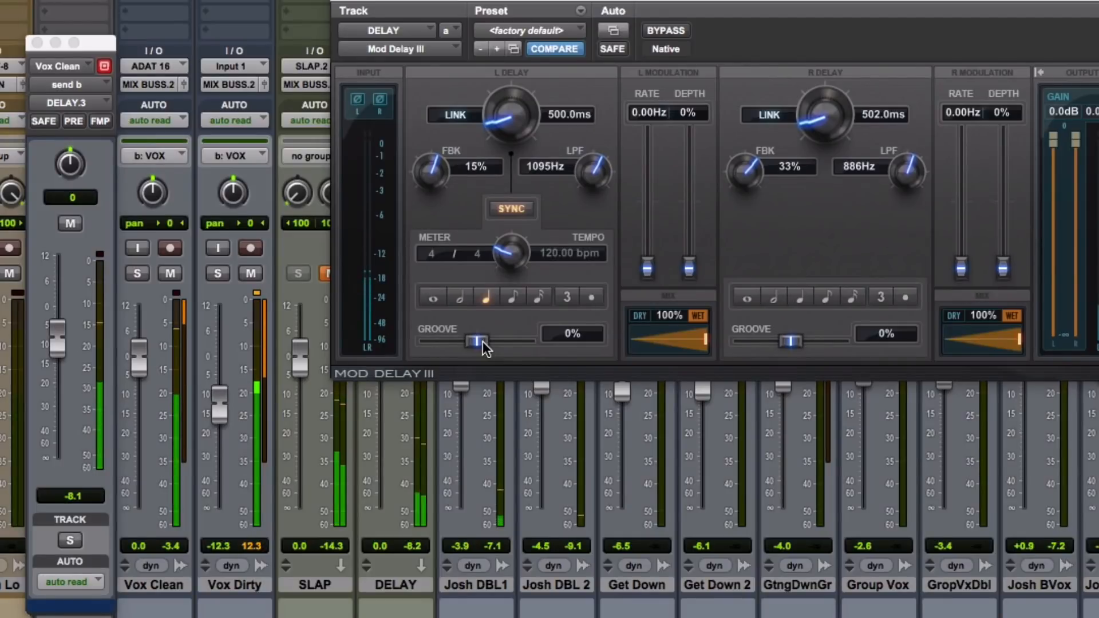
# Step: Solo the Vox tracks and lower their grouped DELAY send level to -11.5 dB
pyautogui.click(136, 275)
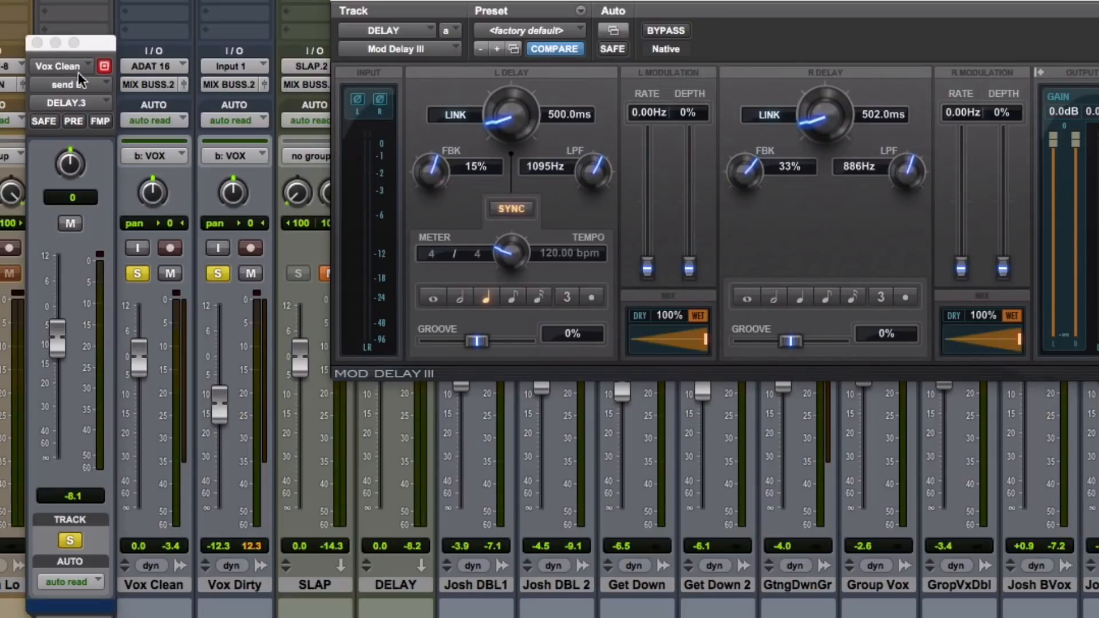
pyautogui.click(90, 41)
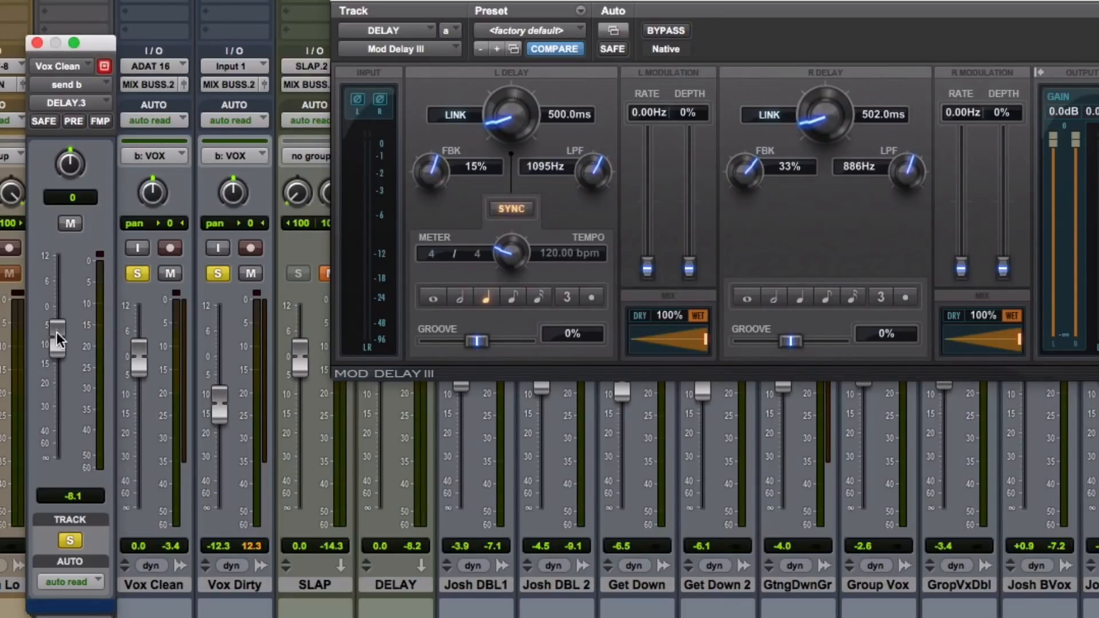
pyautogui.moveTo(57, 332); pyautogui.dragTo(53, 356)
pyautogui.click(229, 2)
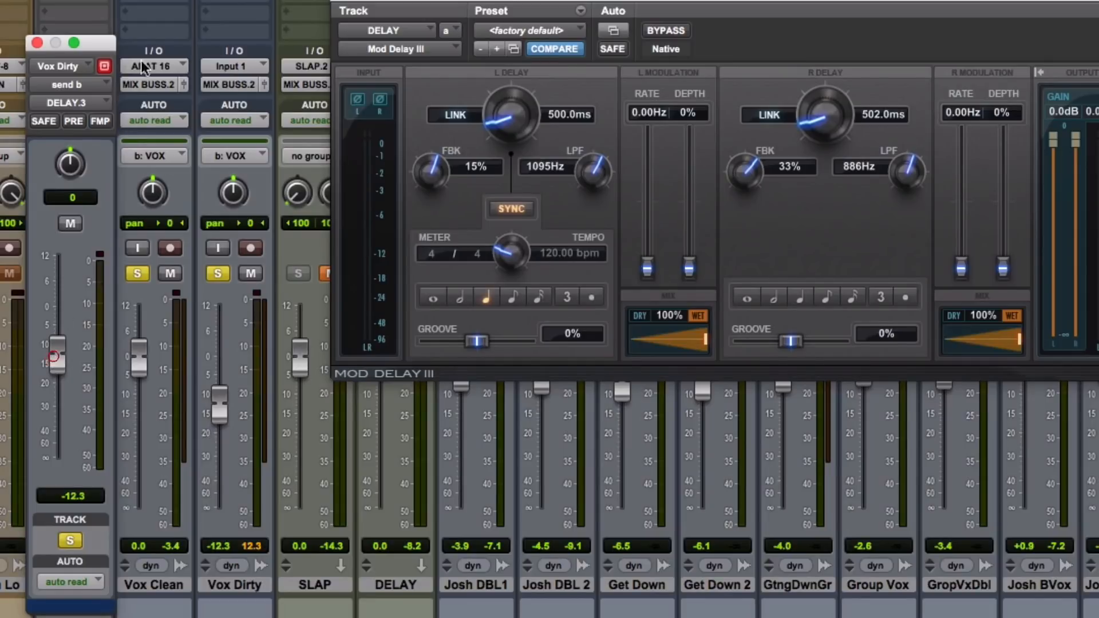
pyautogui.click(164, 3)
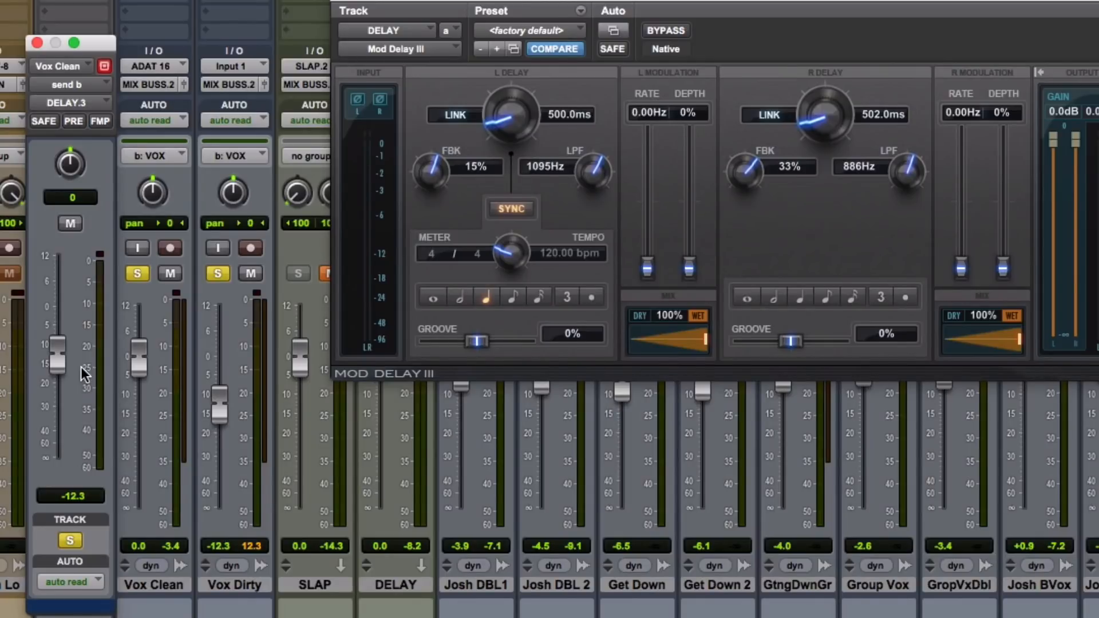
pyautogui.moveTo(57, 356); pyautogui.dragTo(57, 353)
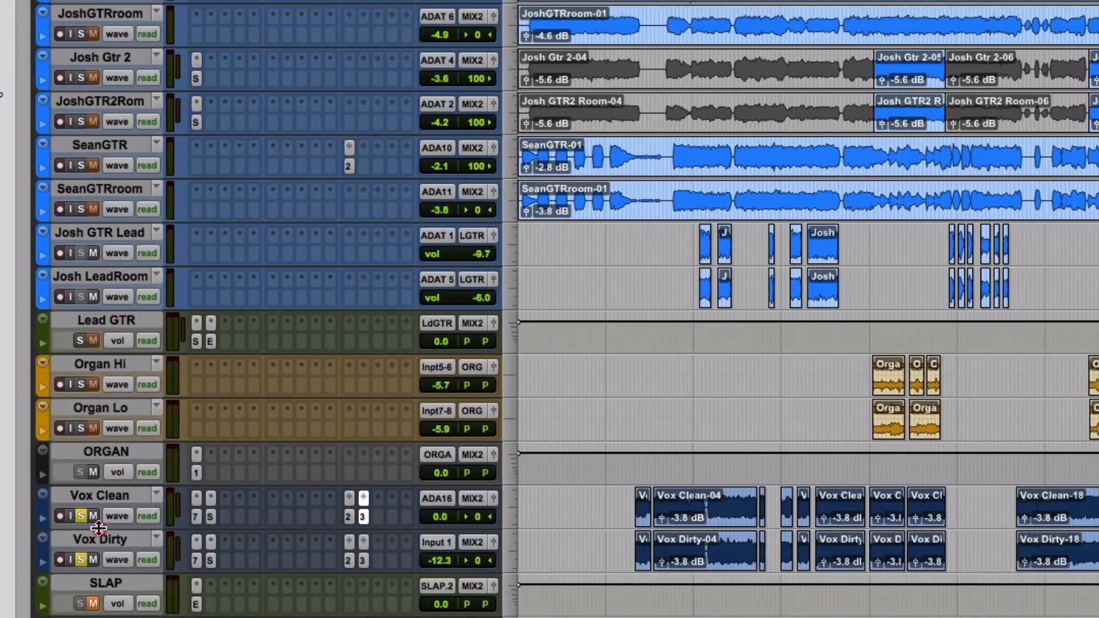
# Step: Enlarge the Vox tracks in the Edit window and switch their track view to volume automation
pyautogui.moveTo(98, 527); pyautogui.dragTo(99, 617)
pyautogui.scroll(-10, 567, 309)
pyautogui.scroll(8, 567, 309)
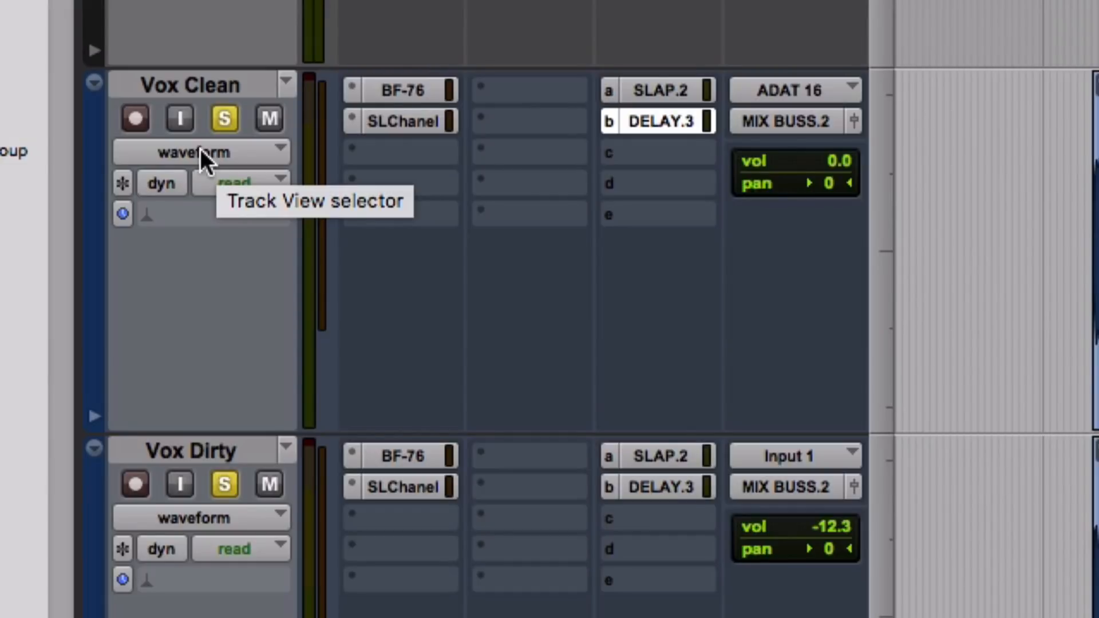
pyautogui.click(202, 161)
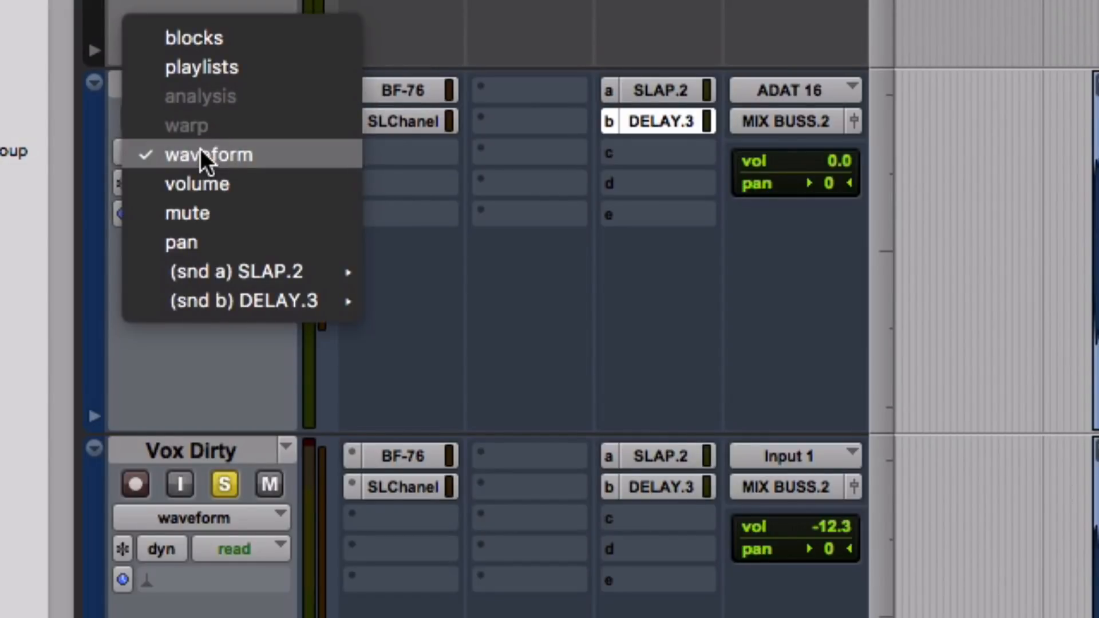
pyautogui.click(232, 184)
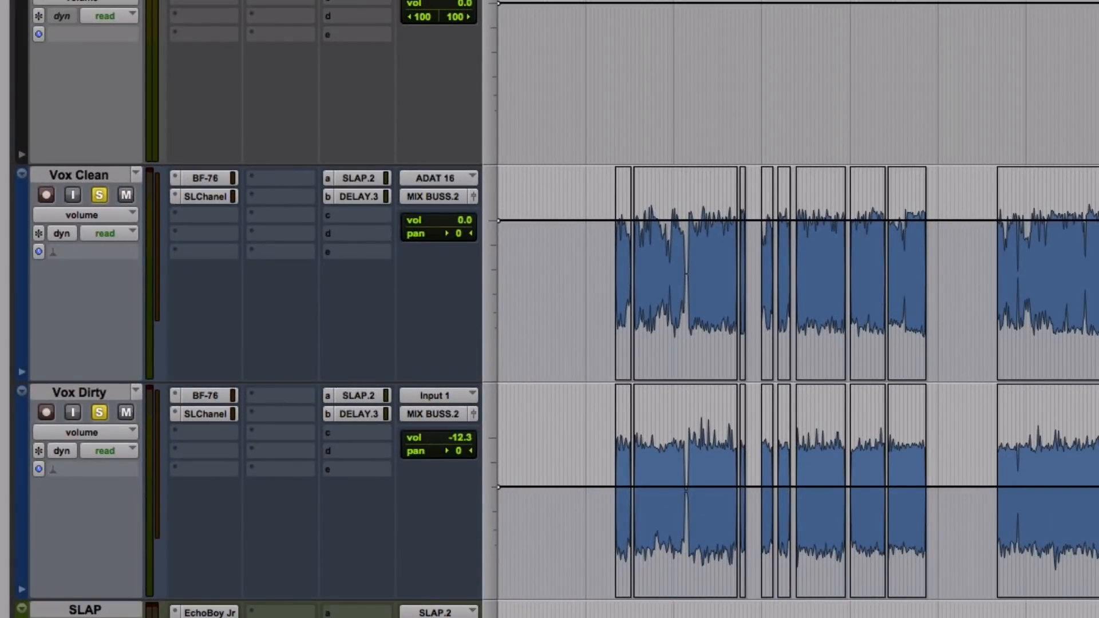
# Step: Switch the Vox tracks' view to the level automation of send b, DELAY.3
pyautogui.click(85, 215)
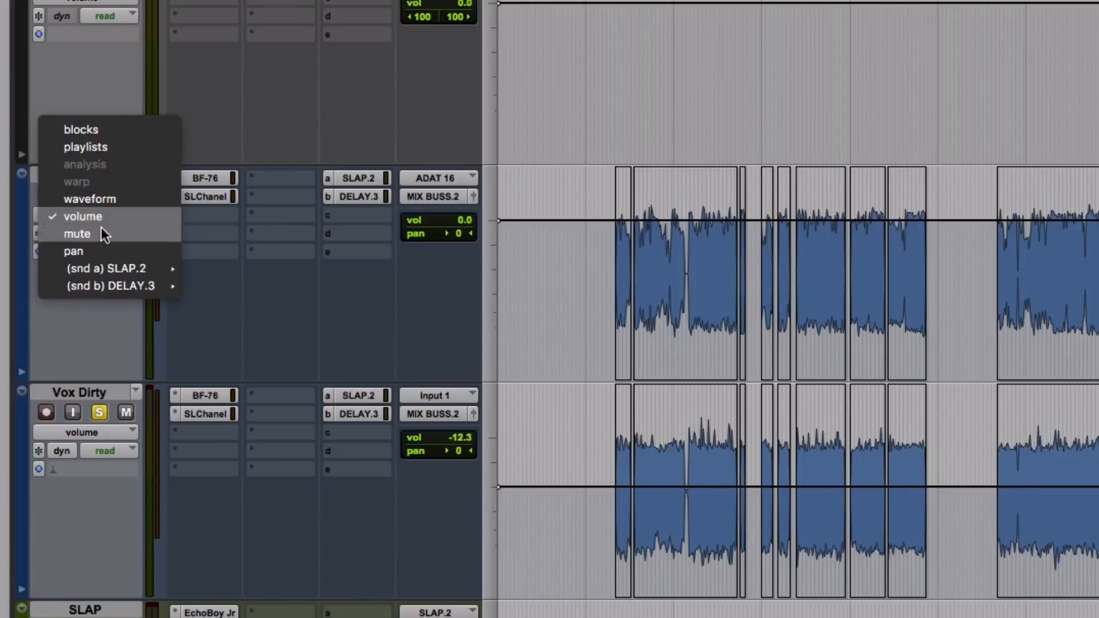
pyautogui.moveTo(133, 285)
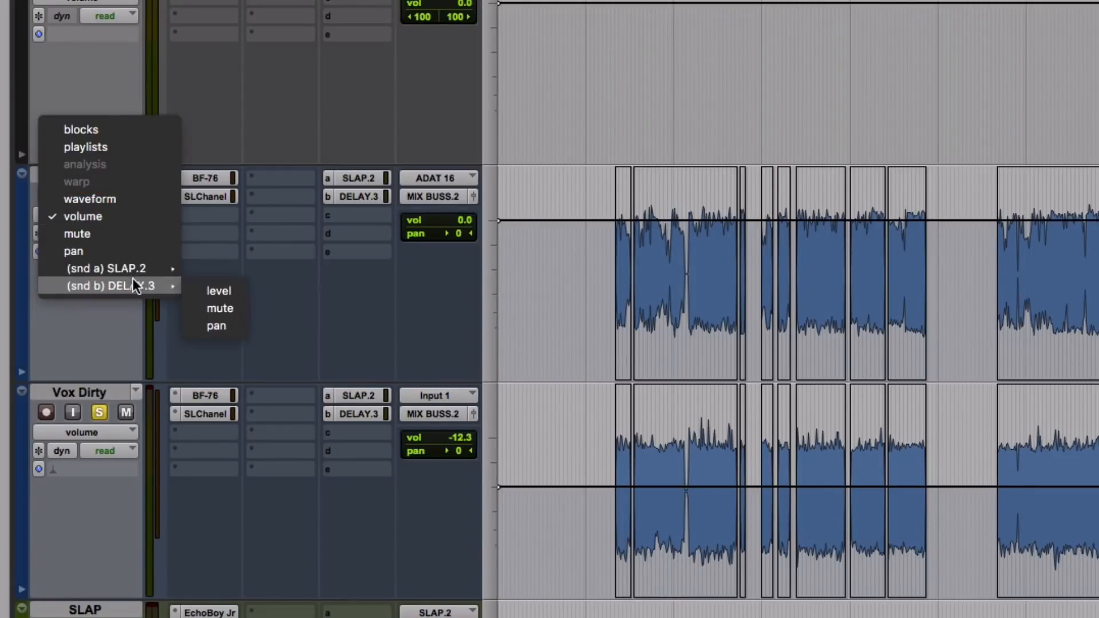
pyautogui.click(211, 288)
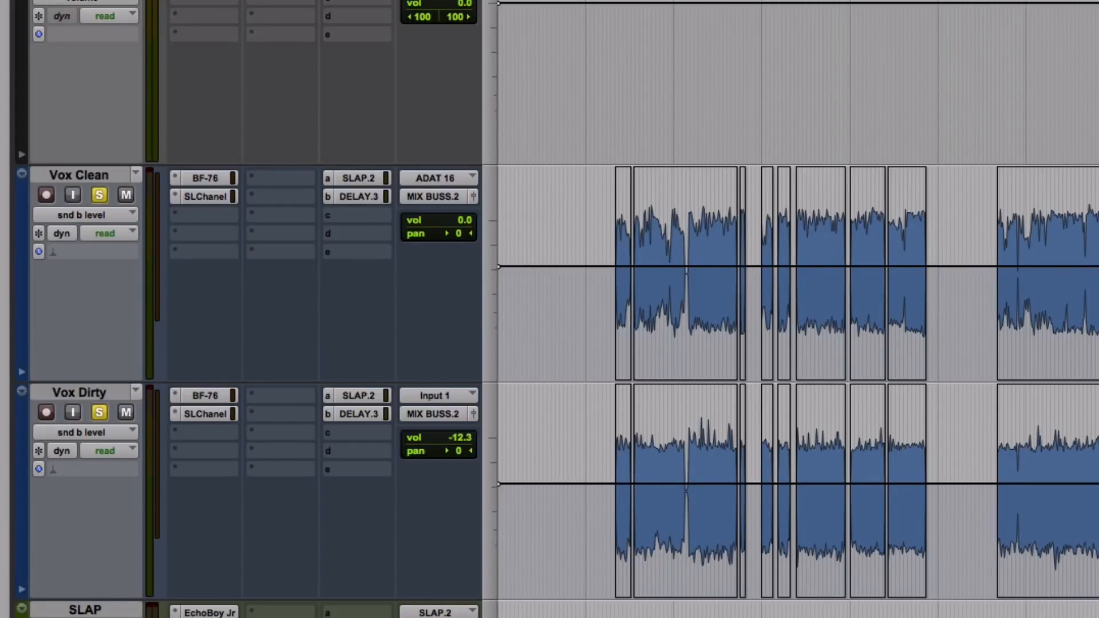
# Step: Lower the DELAY send level automation across the first group of Vox clips and play part of it back
pyautogui.moveTo(616, 266); pyautogui.dragTo(751, 265)
pyautogui.click(697, 179)
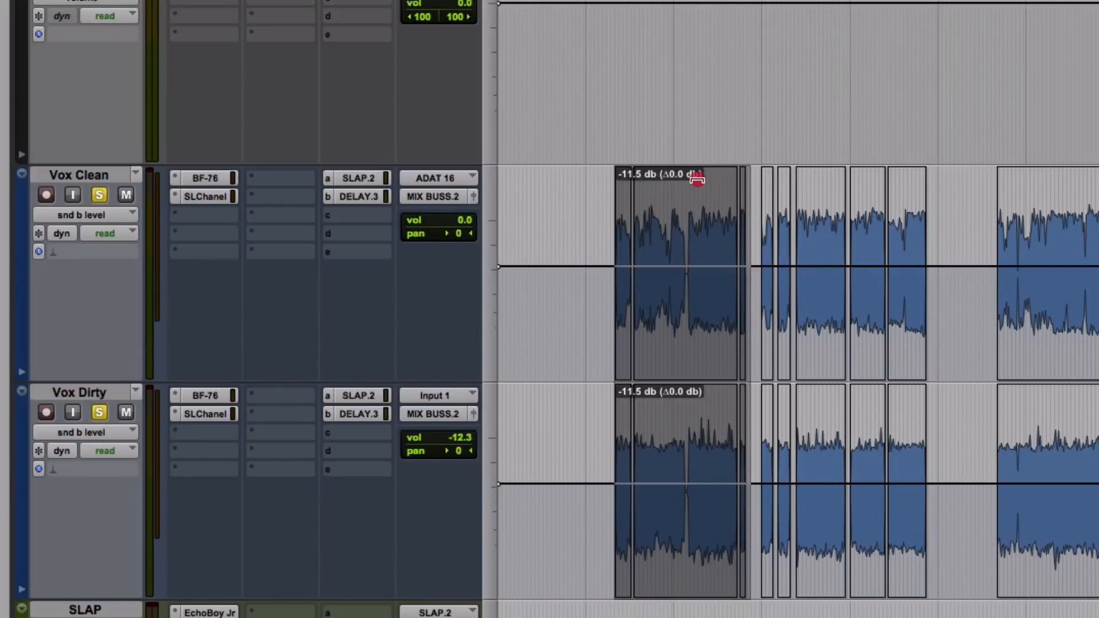
pyautogui.moveTo(697, 179); pyautogui.dragTo(697, 195)
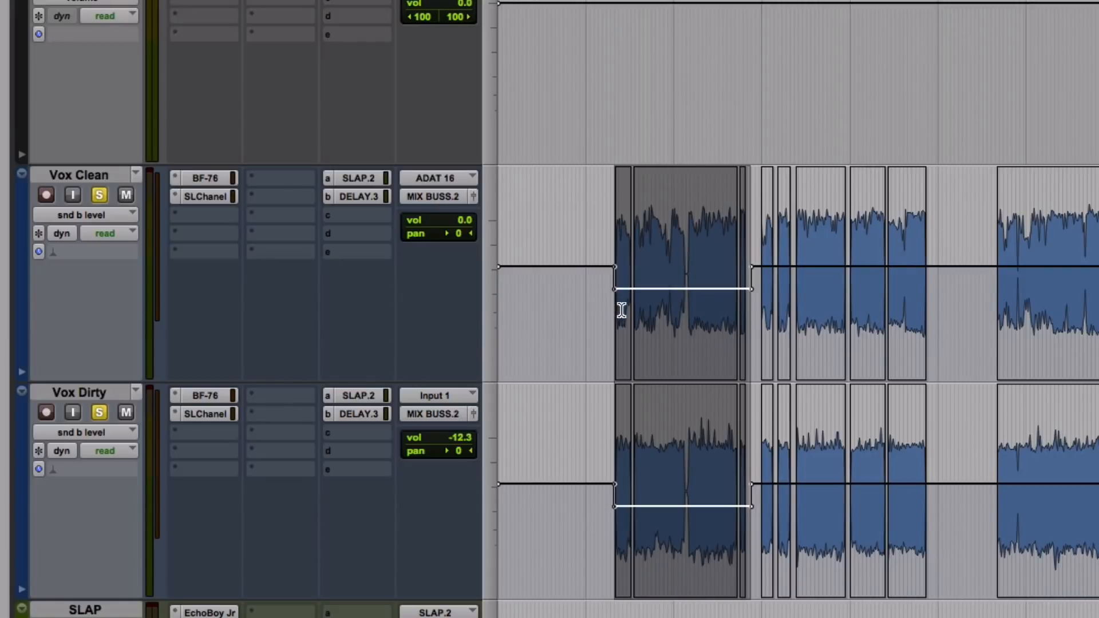
pyautogui.press('space')
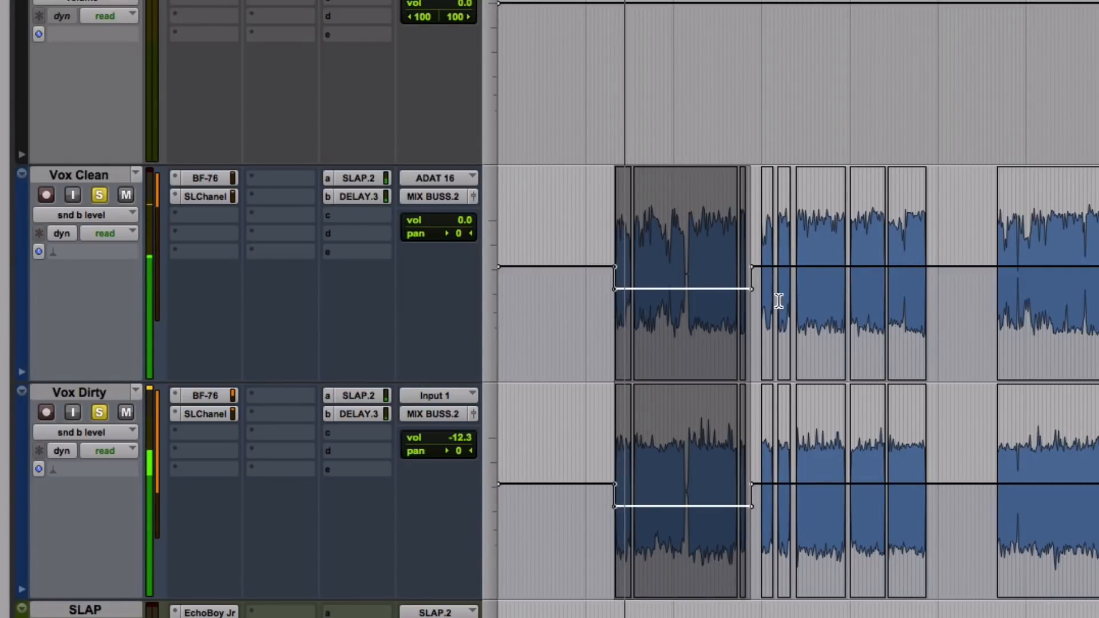
pyautogui.press('space')
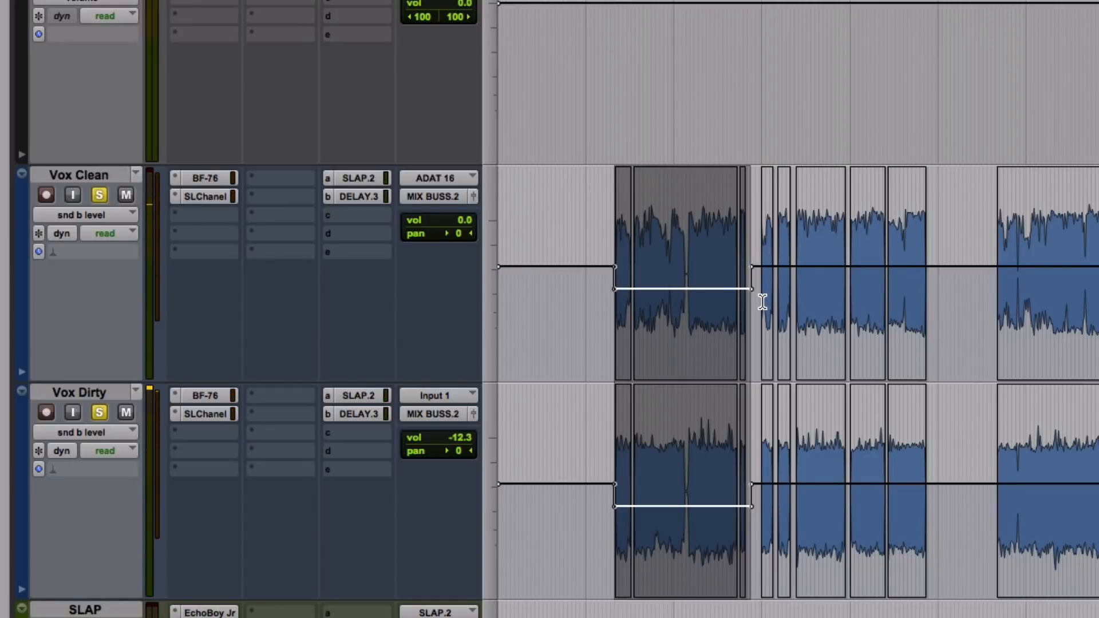
# Step: Audition the next vocal phrase, raise the DELAY send level automation over its second short clip, and play that clip back
pyautogui.click(762, 302)
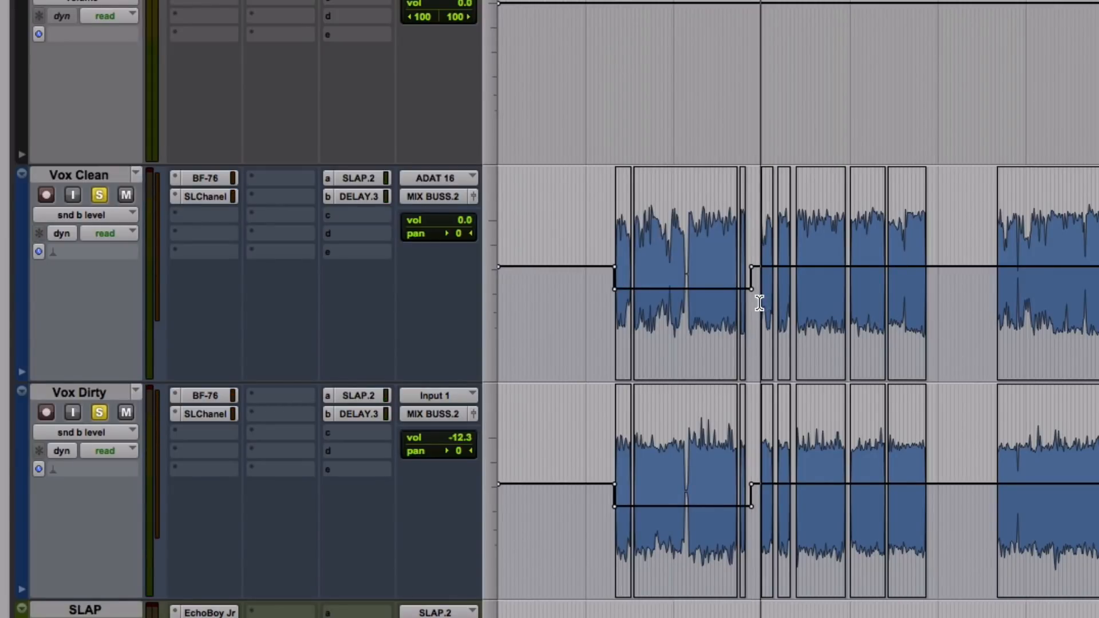
pyautogui.press('space')
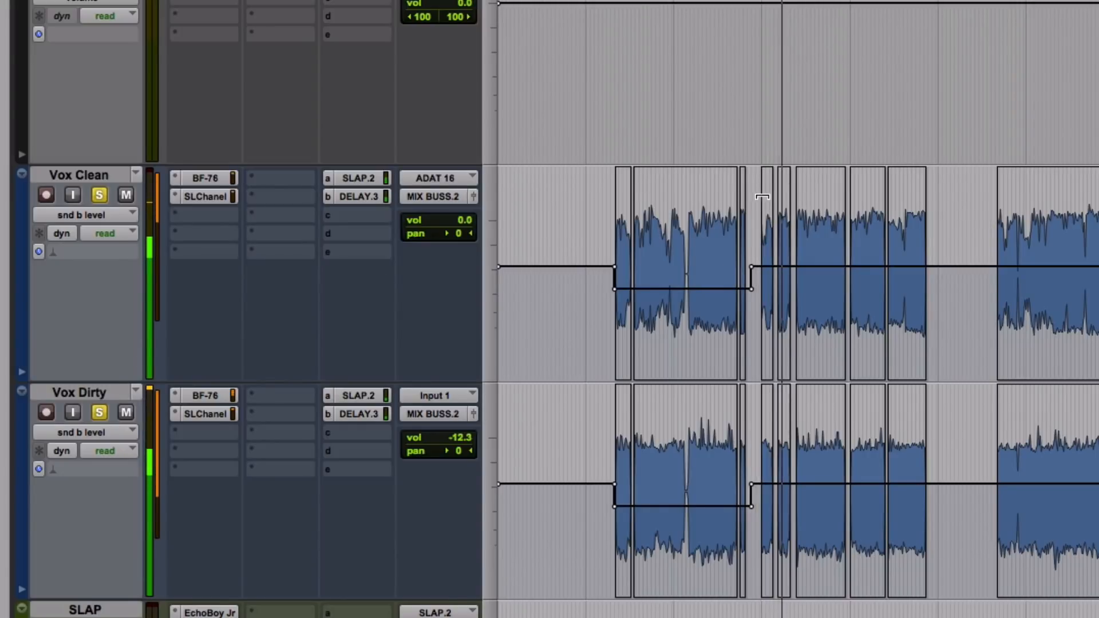
pyautogui.moveTo(788, 215); pyautogui.dragTo(787, 214)
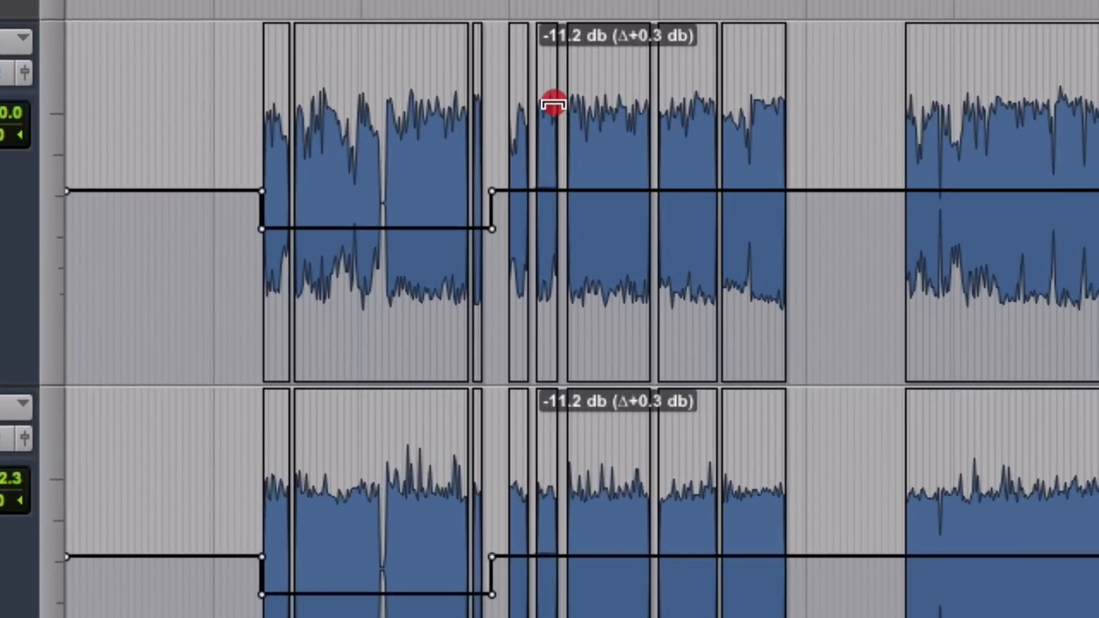
pyautogui.moveTo(554, 105); pyautogui.dragTo(555, 52)
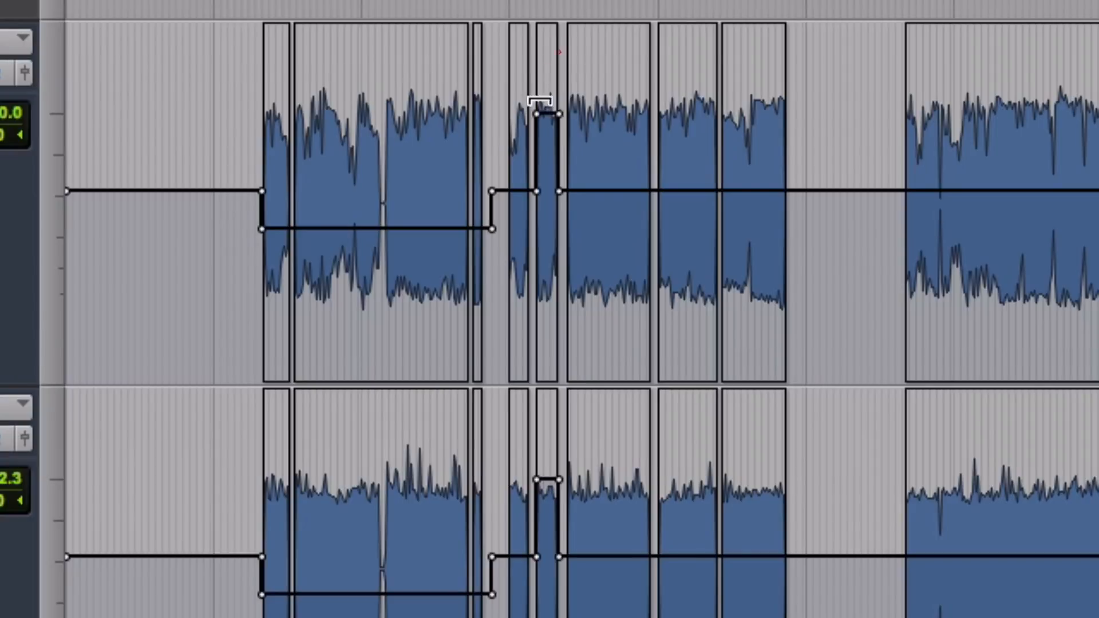
pyautogui.click(532, 140)
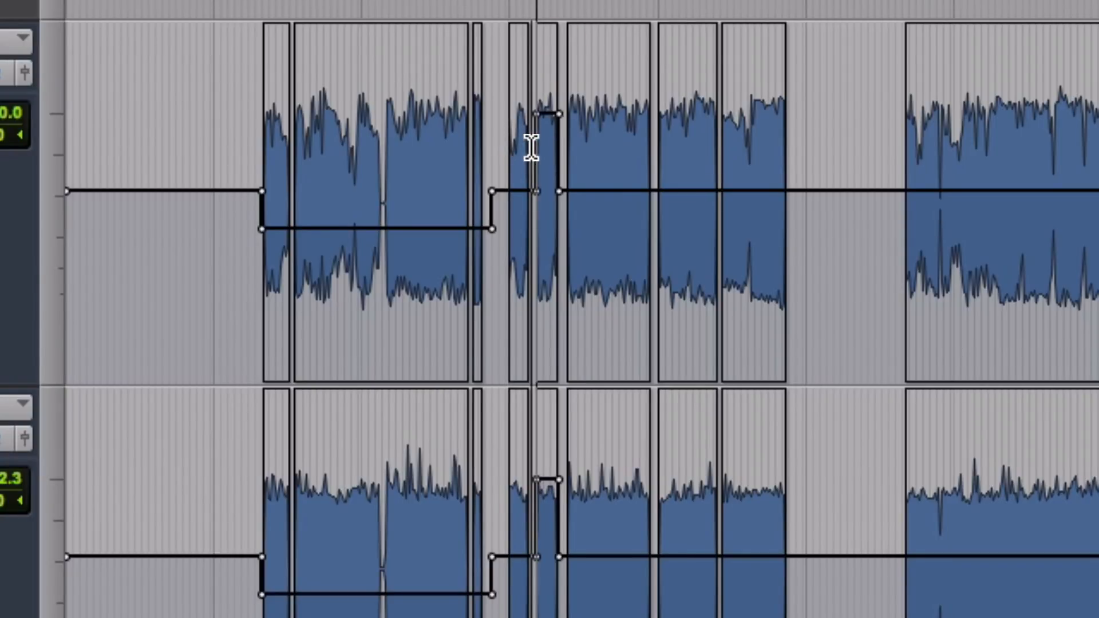
pyautogui.press('space')
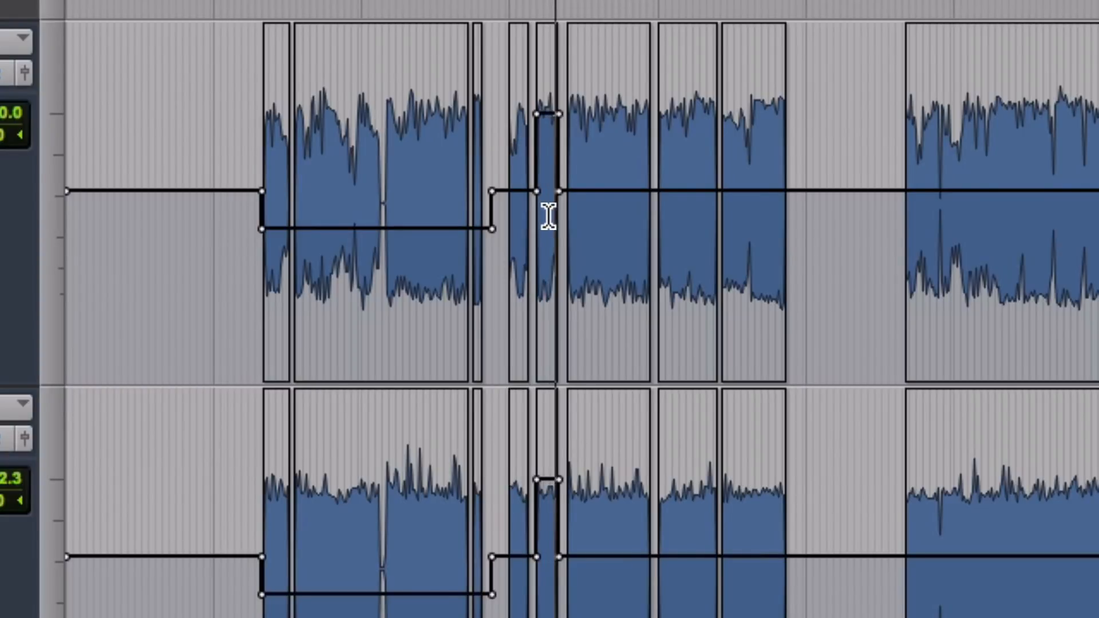
pyautogui.press('space')
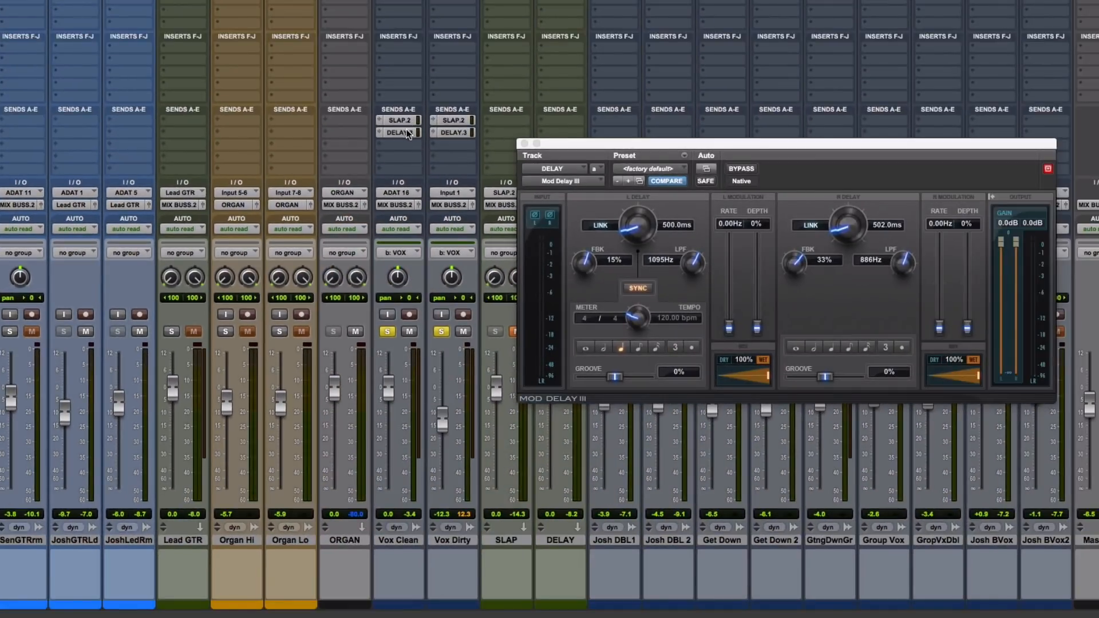
# Step: Open the DELAY send of Vox Clean in the Mix window to inspect its fader, and close it again
pyautogui.click(400, 132)
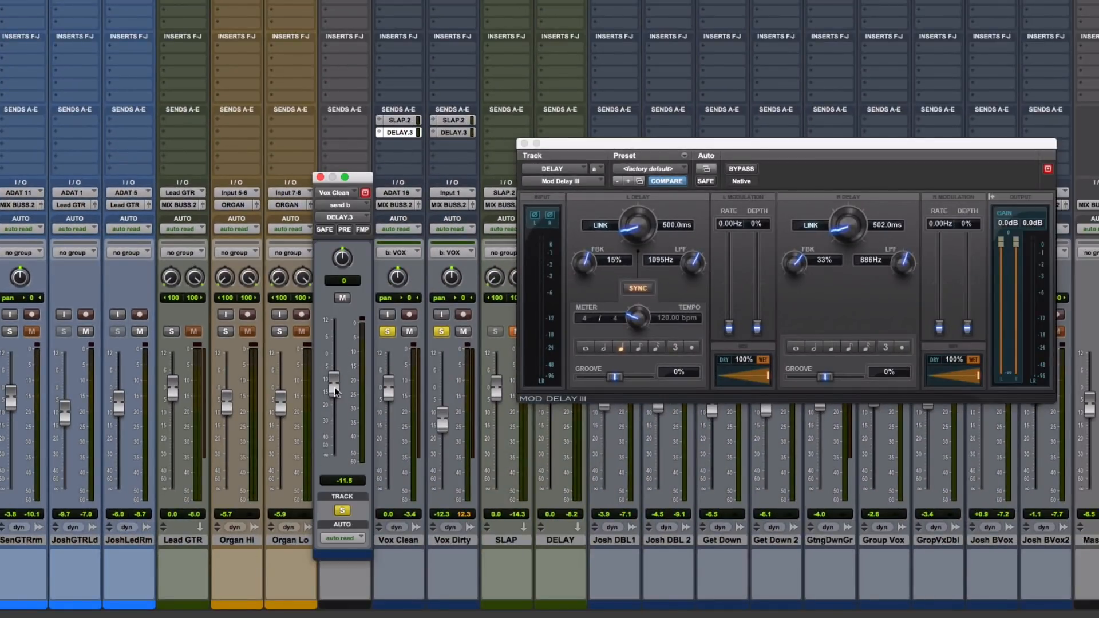
pyautogui.click(320, 177)
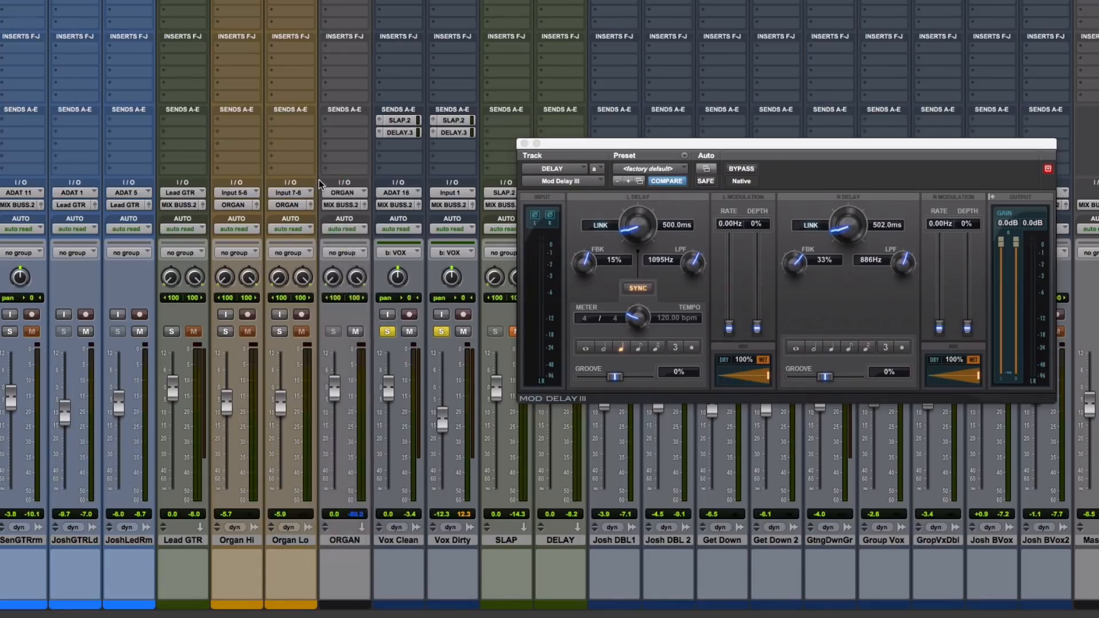